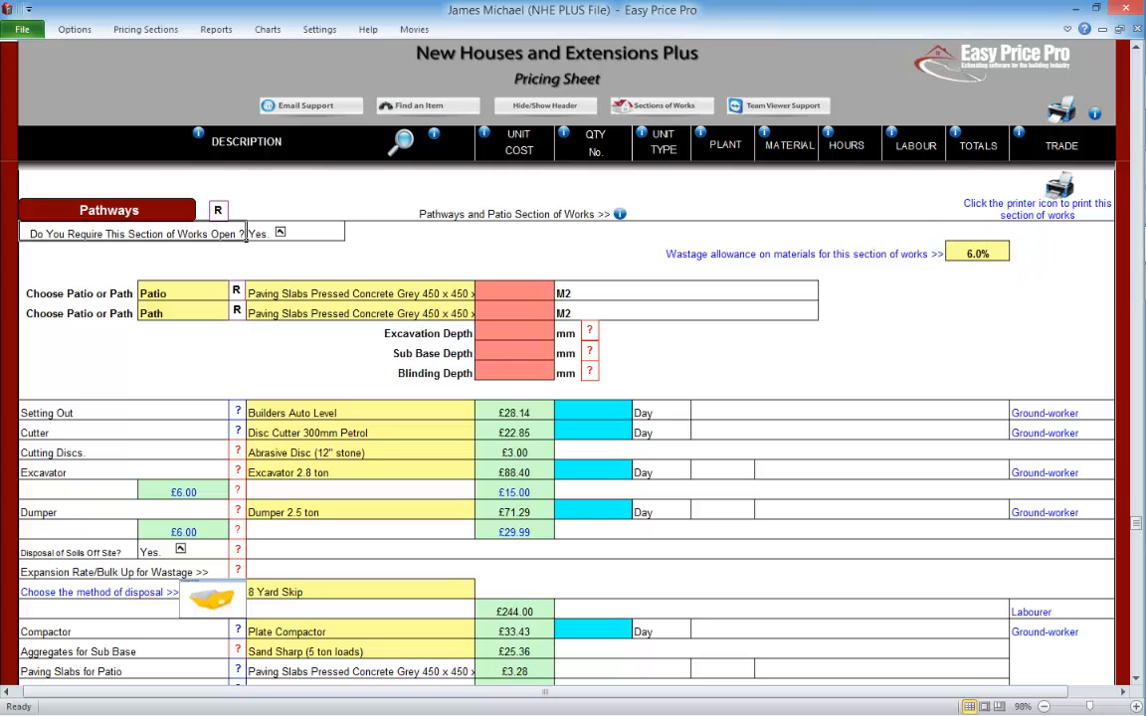
- Read the guidance for the Pathways and Patio section, and toggle the section closed and open again
click(620, 214)
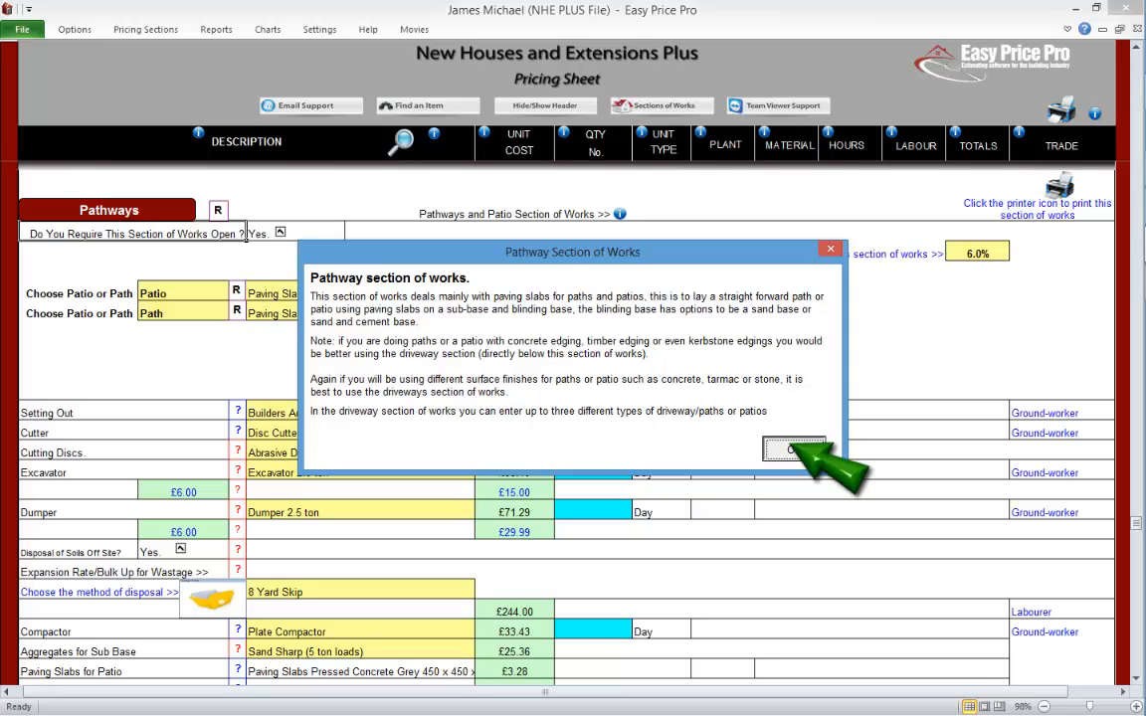
click(793, 448)
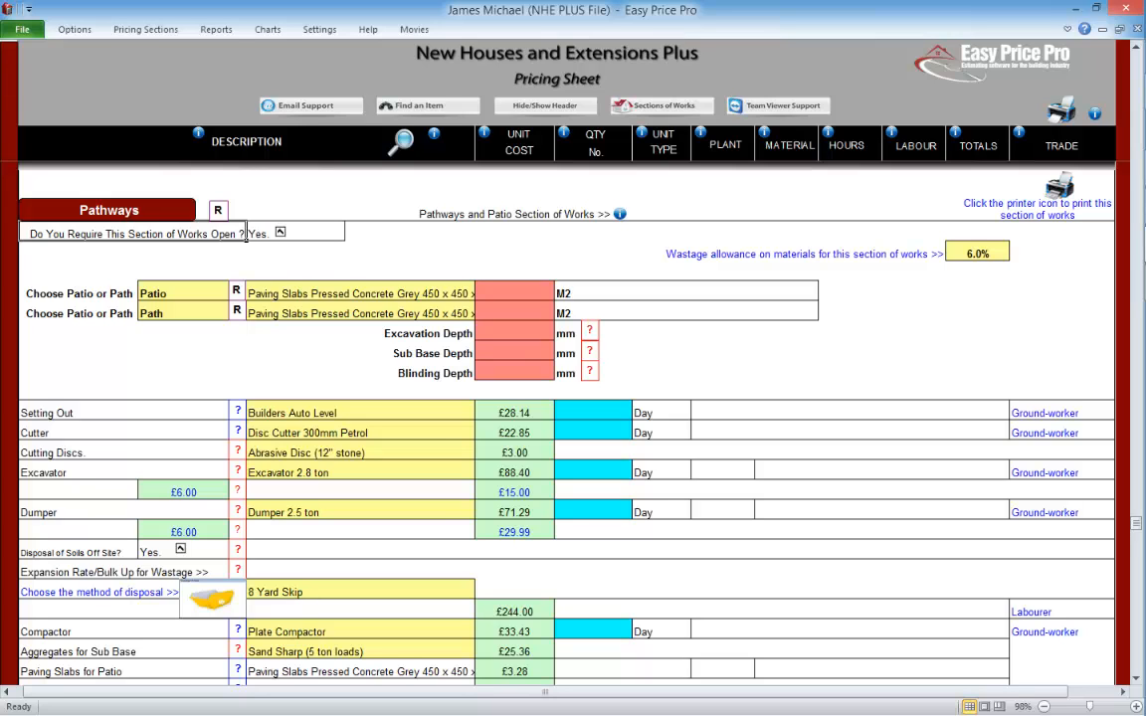
click(281, 232)
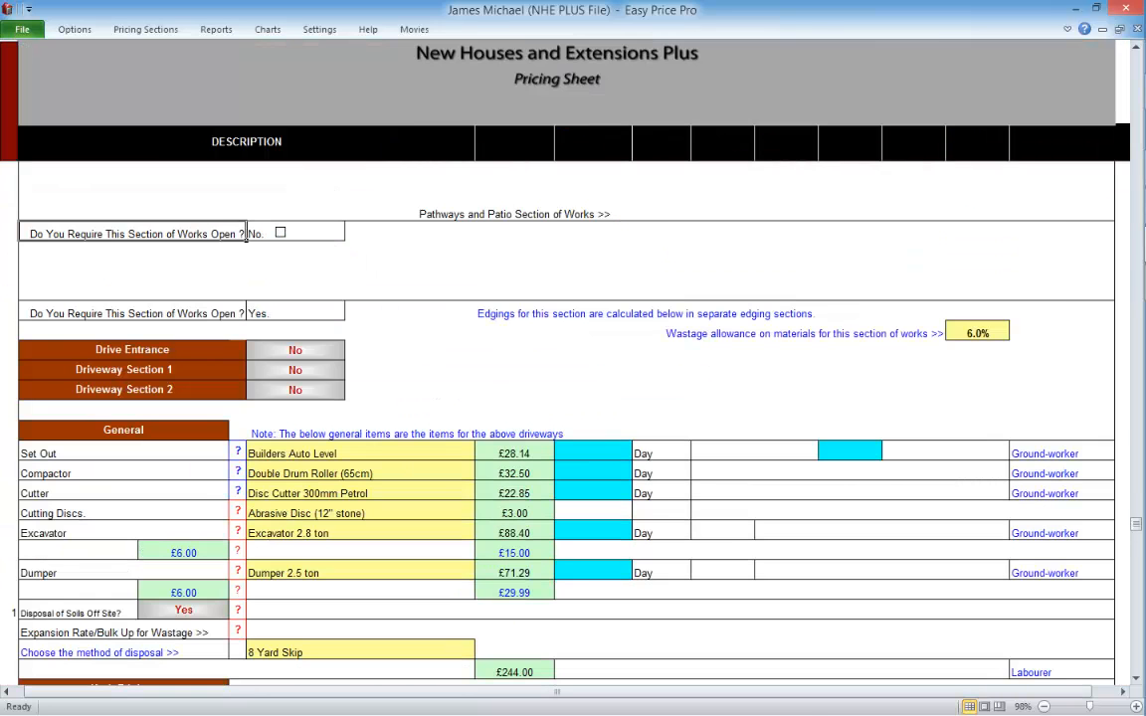
click(281, 232)
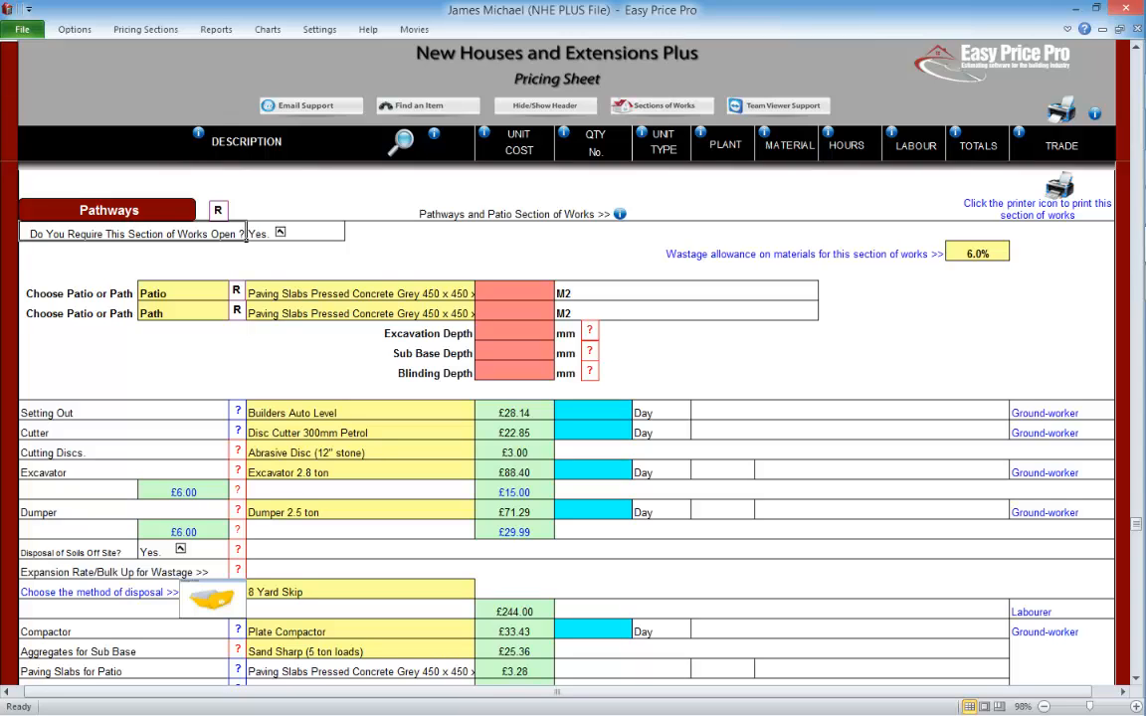
- Set up the first area as Patio with Paving Slabs Pressed Concrete Grey 450 x 450 x 50mm and an area of 37.5 M2
click(184, 294)
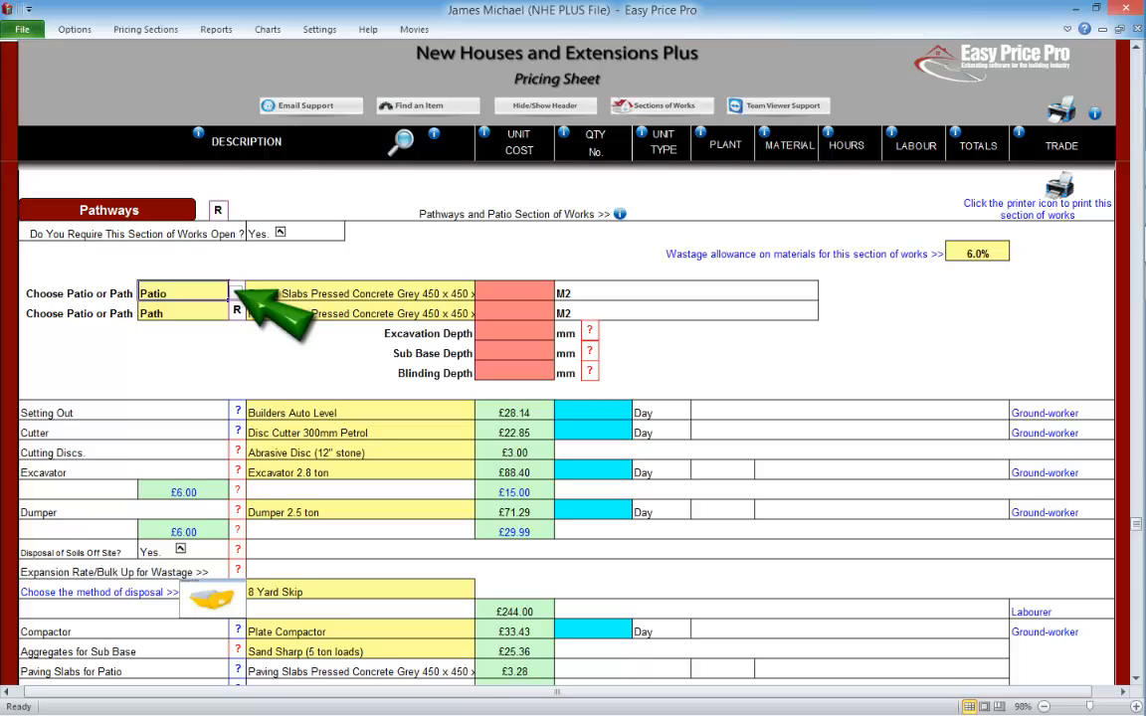
click(236, 292)
click(236, 293)
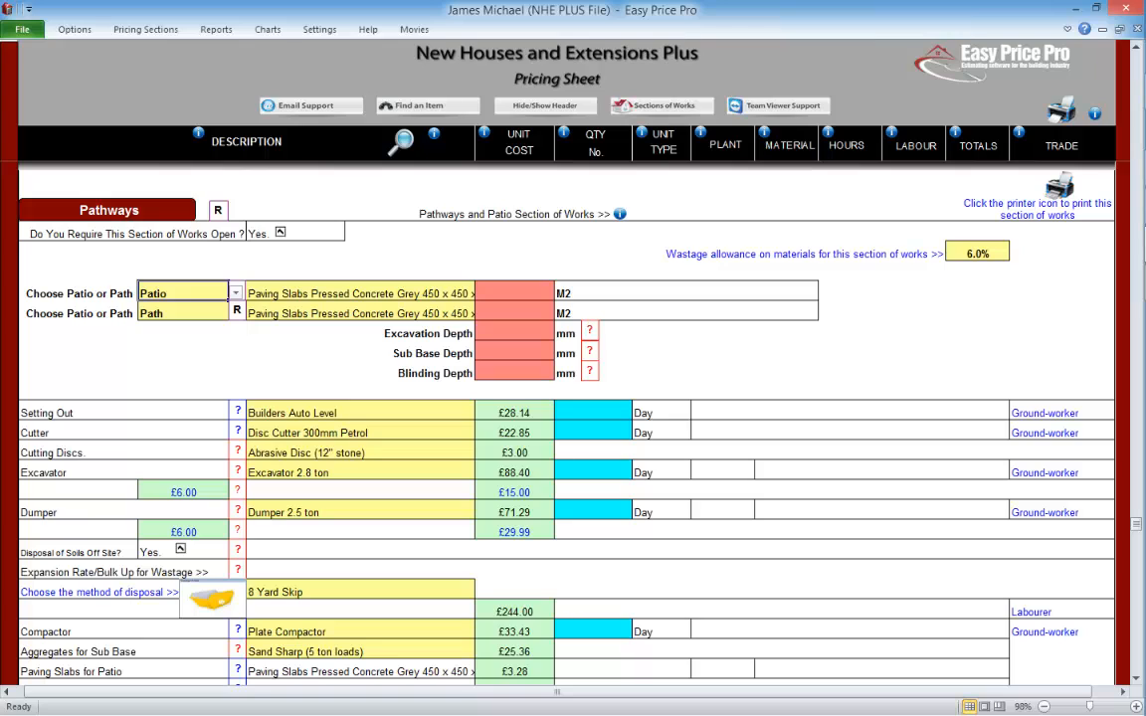
click(473, 295)
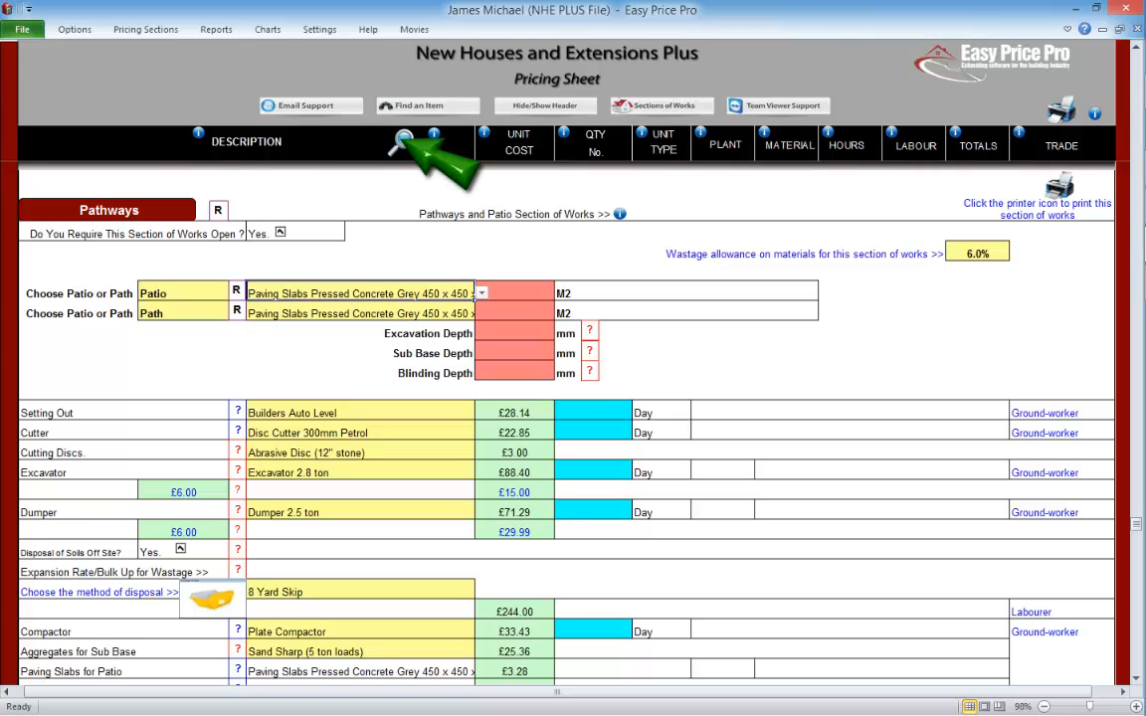
click(401, 143)
click(906, 396)
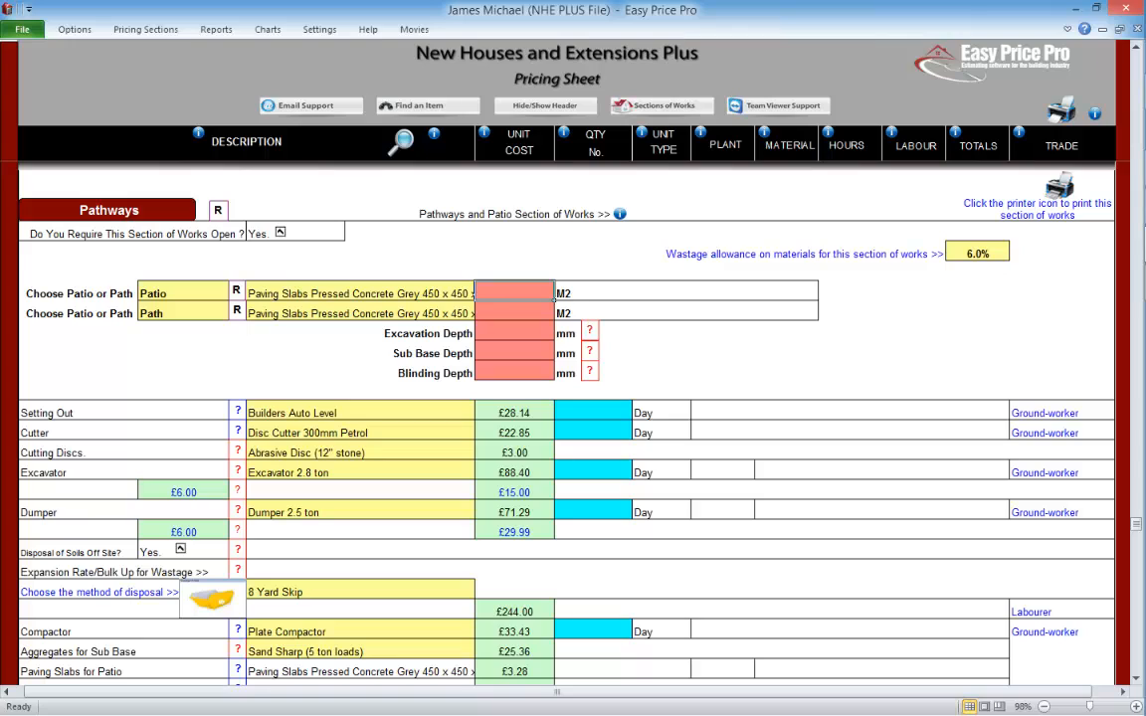
text(37.5)
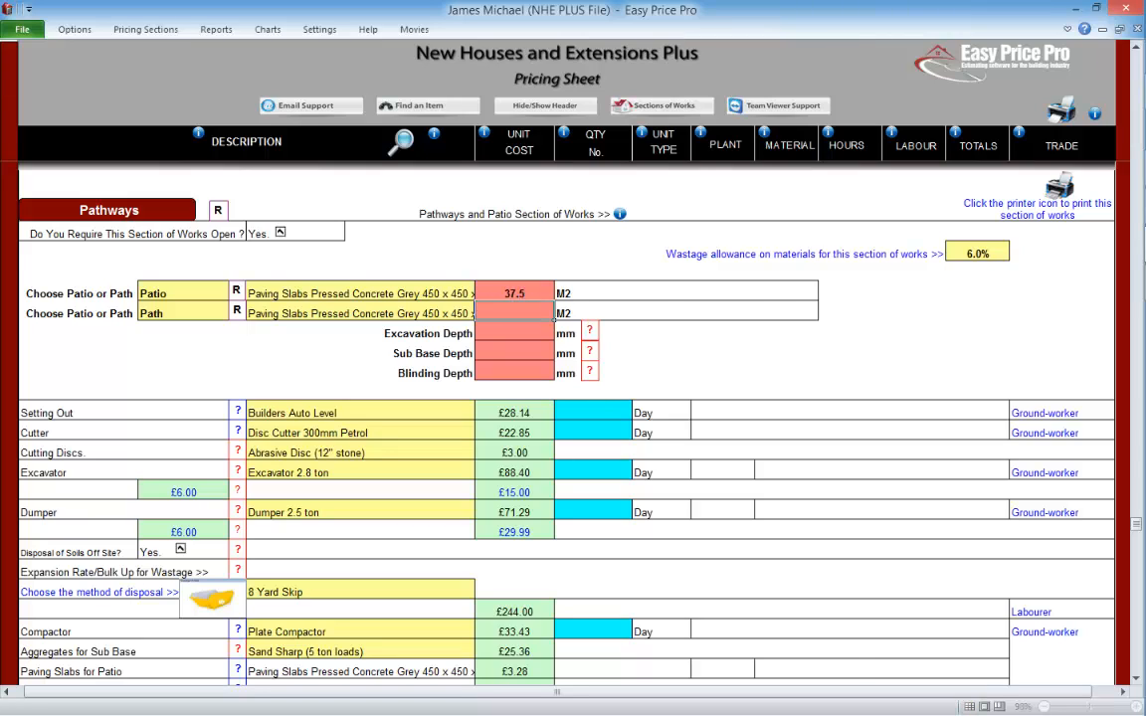
key(Return)
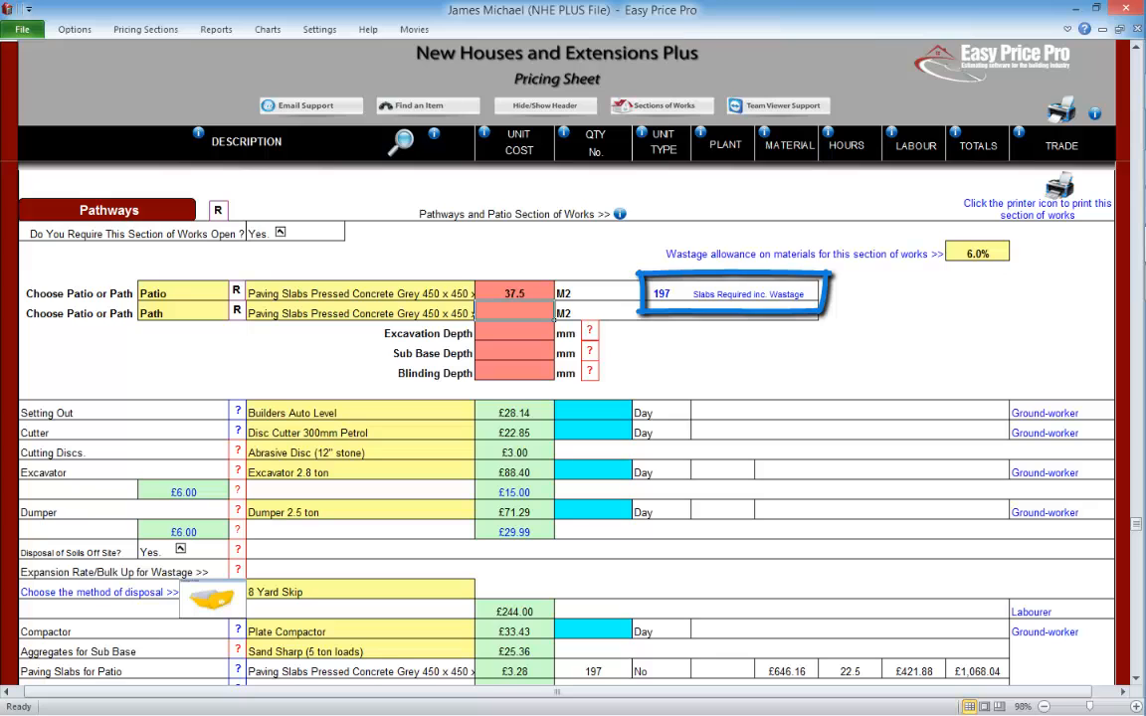
- Change the patio's slab item to Paving Slabs Pressed Concrete Grey 600 x 600 x 50mm
click(360, 293)
click(401, 142)
click(929, 356)
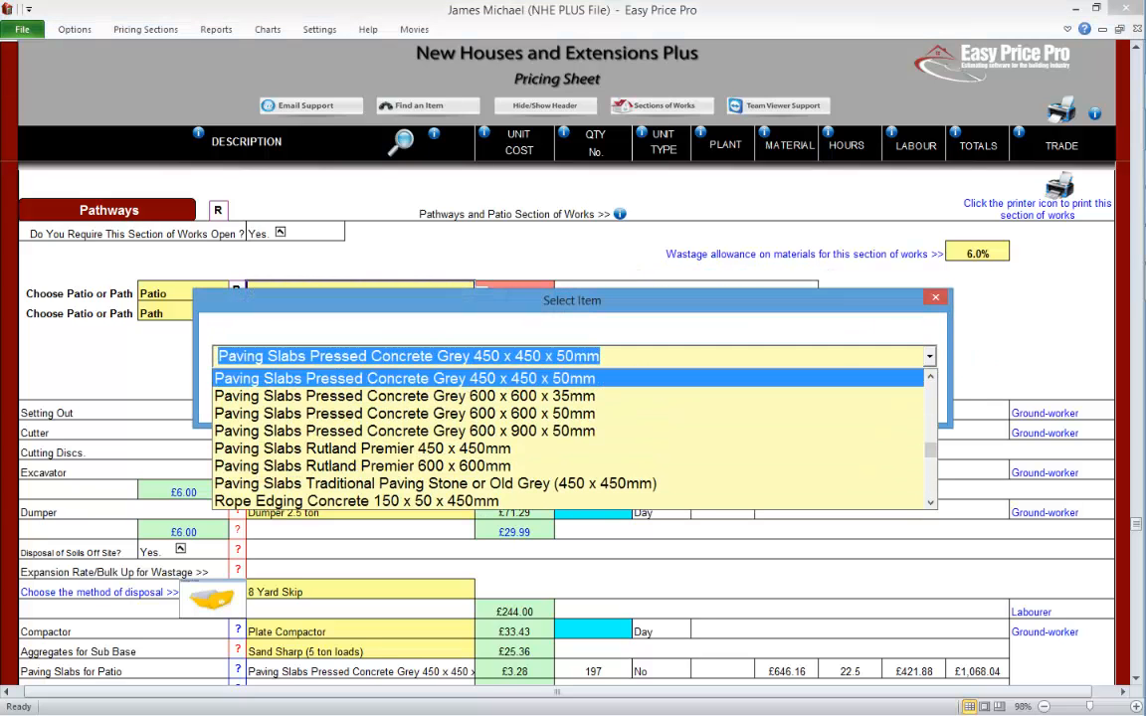
click(594, 414)
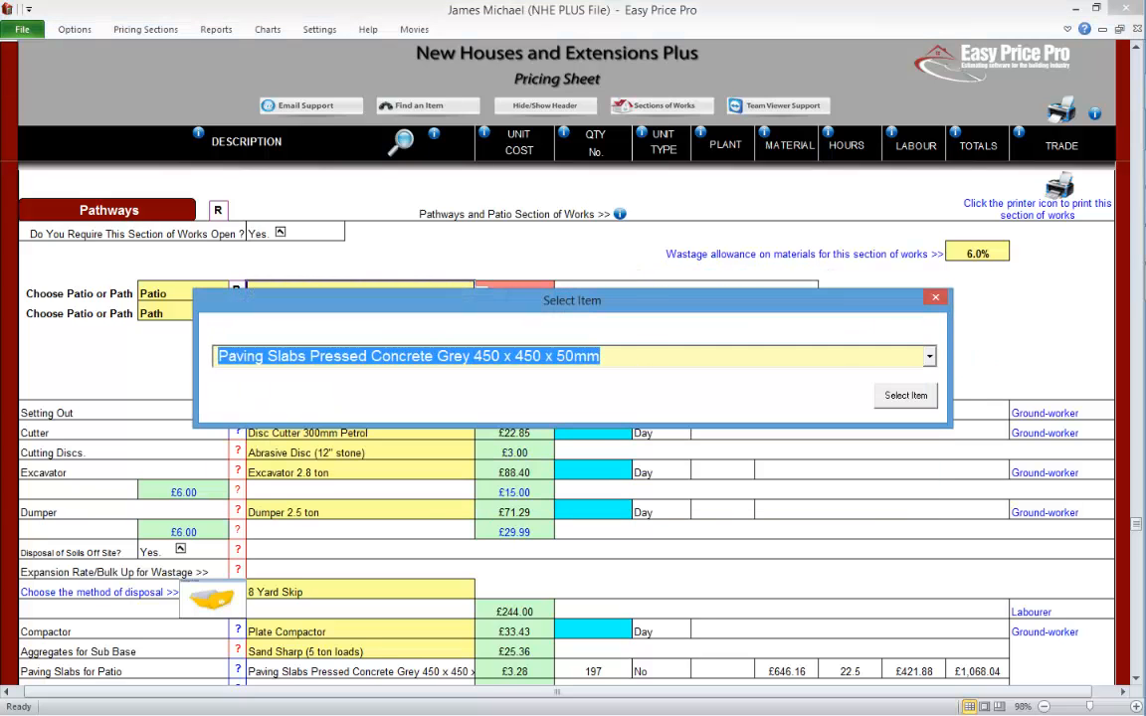
click(906, 395)
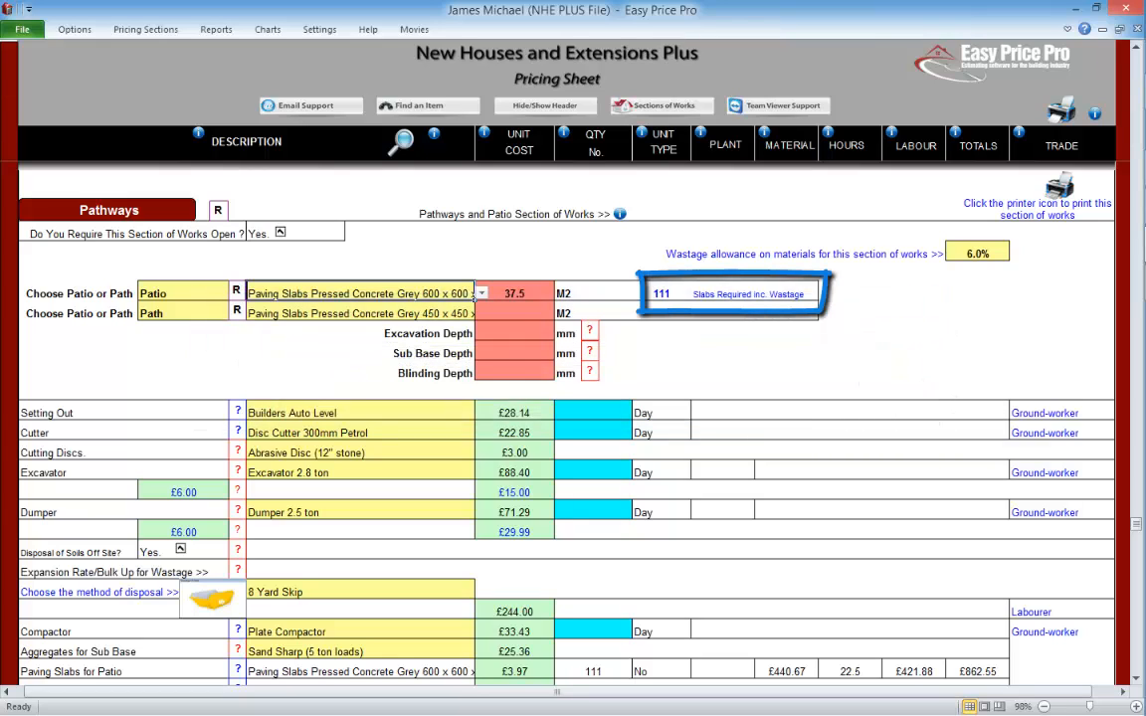
- Set the patio's slab item back to Paving Slabs Pressed Concrete Grey 450 x 450 x 50mm
click(401, 143)
click(930, 356)
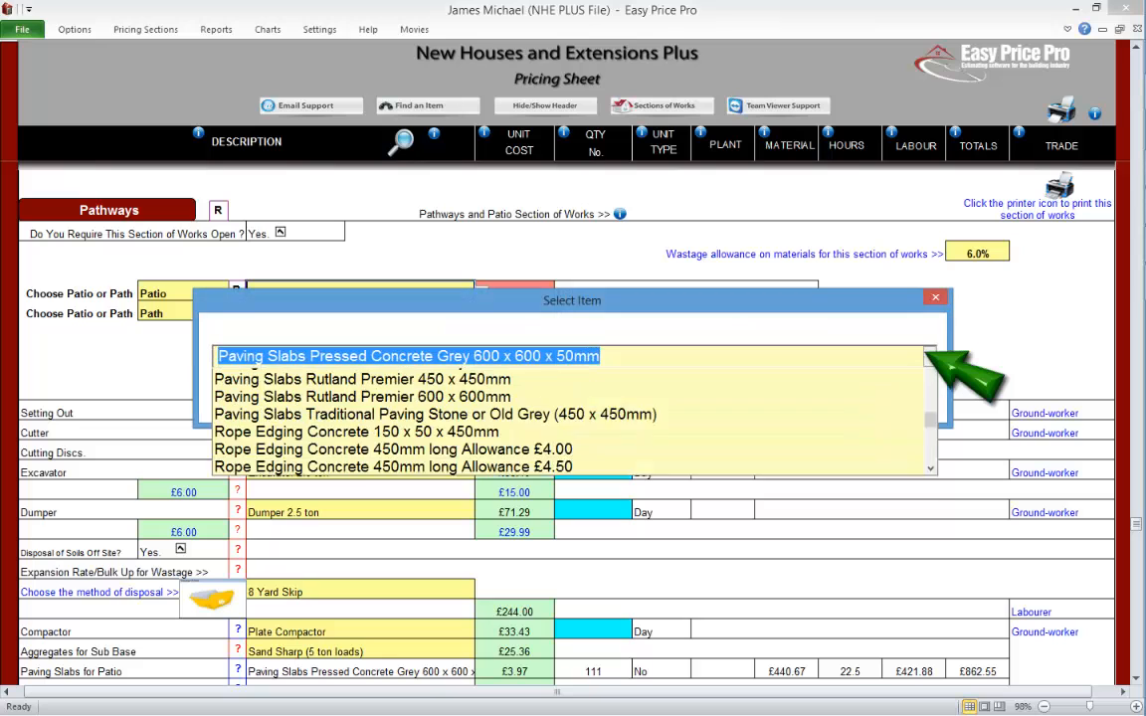
click(930, 376)
click(670, 377)
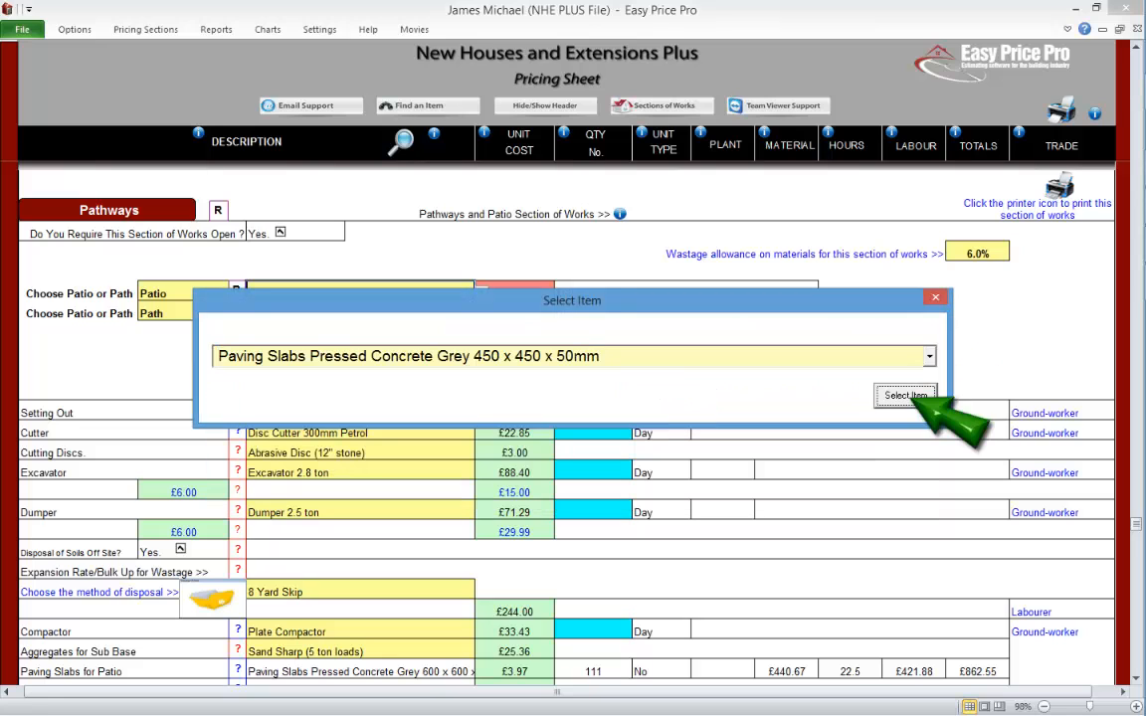
click(907, 395)
click(514, 293)
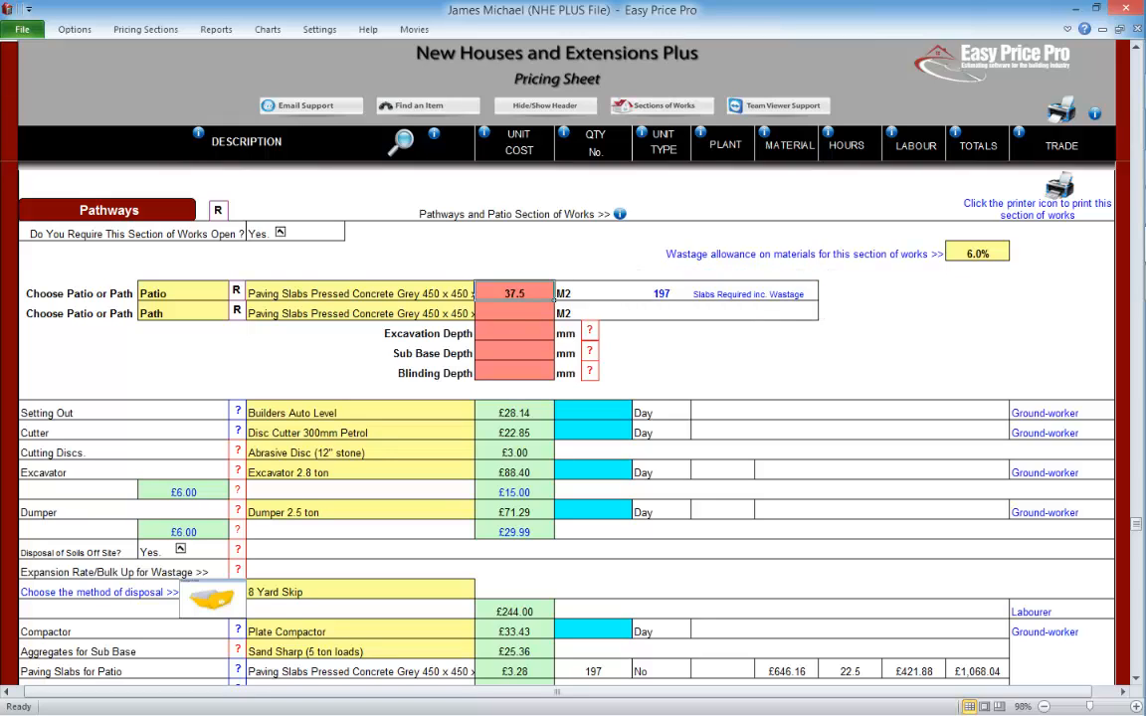
- Set up the second area as Path with Paving Slabs Pressed Concrete Grey 600 x 900 x 50mm and an area of 31.5 M2
click(183, 313)
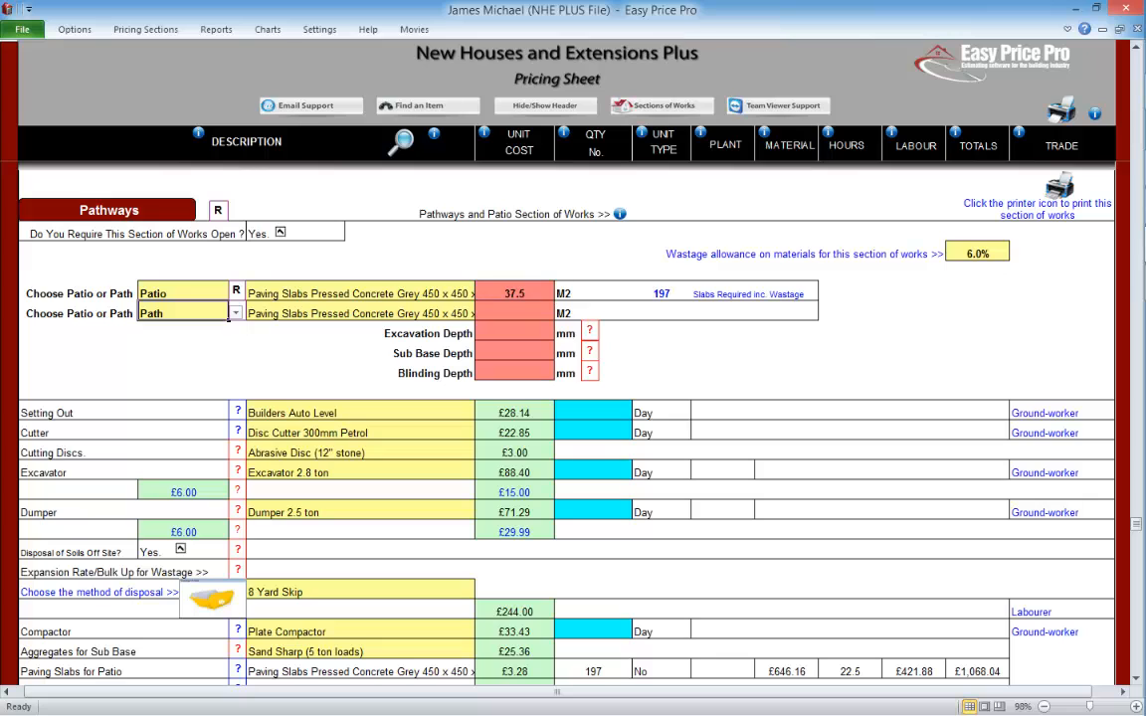
click(236, 312)
click(189, 337)
click(360, 314)
click(402, 142)
click(931, 356)
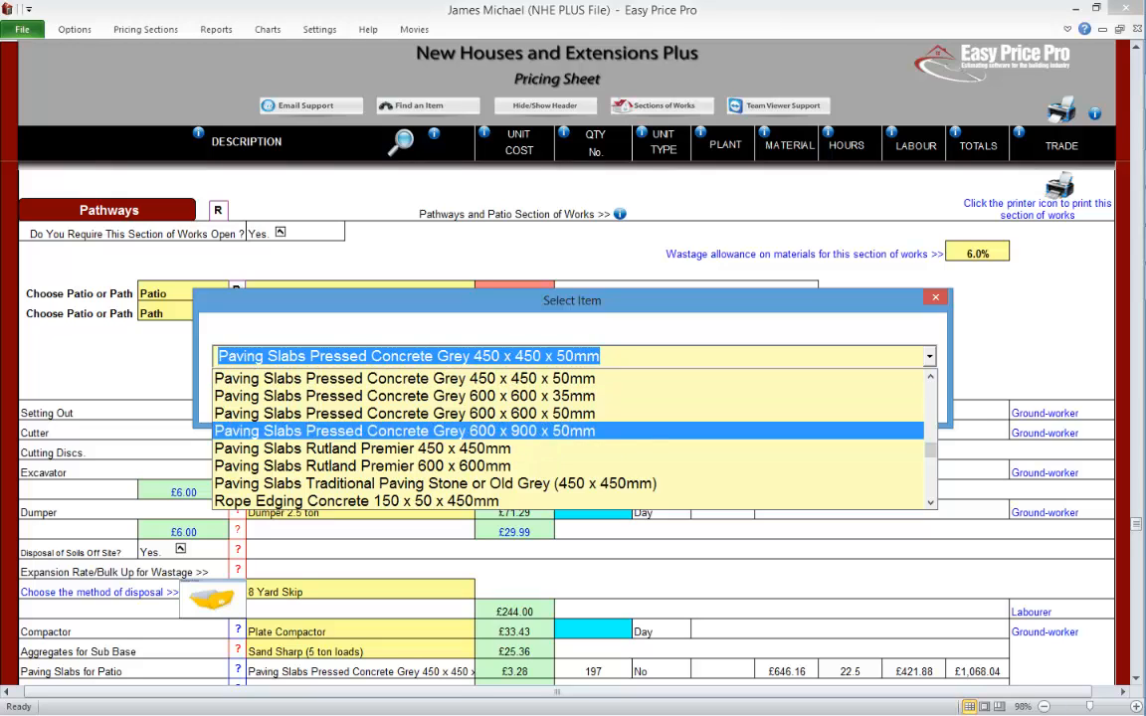
click(404, 431)
click(897, 395)
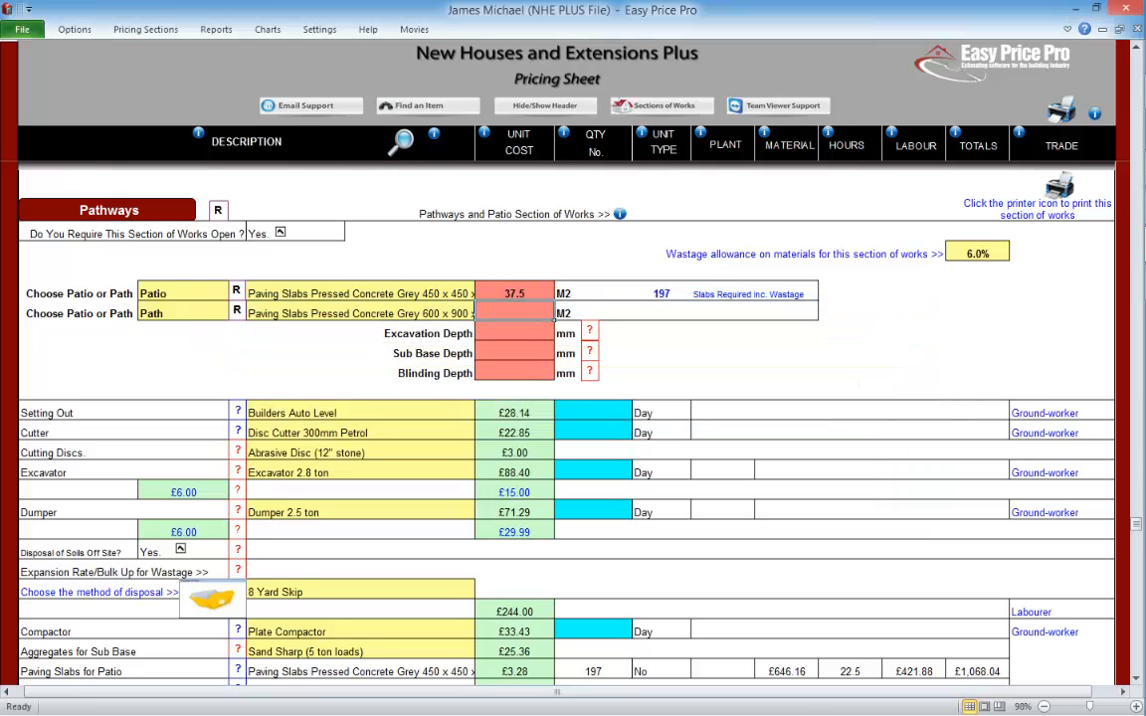
text(31.5)
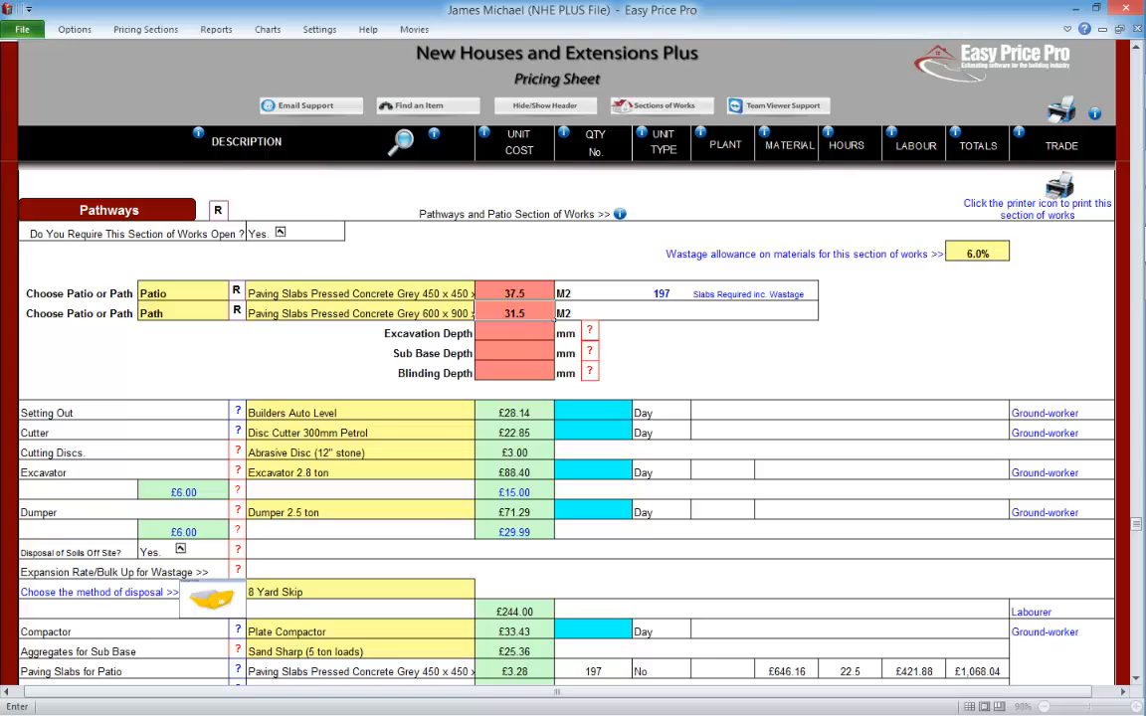
key(Return)
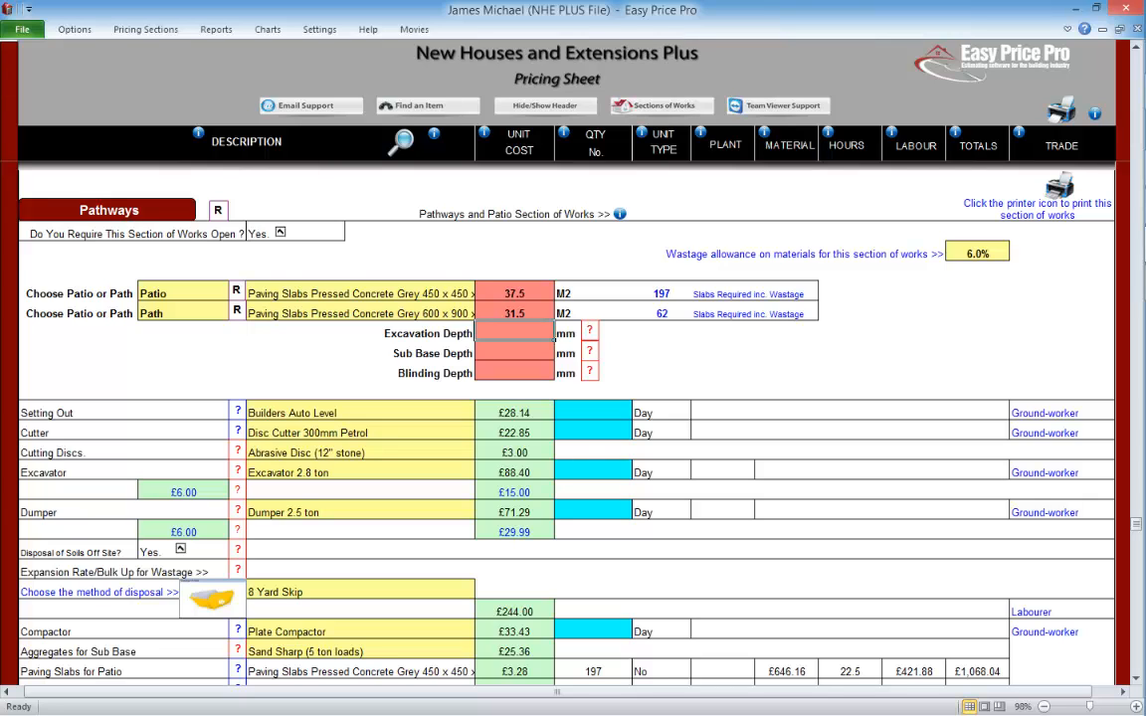
- Set the excavation depth to 250 mm, the sub base depth to 150 mm and the blinding depth to 50 mm
click(590, 331)
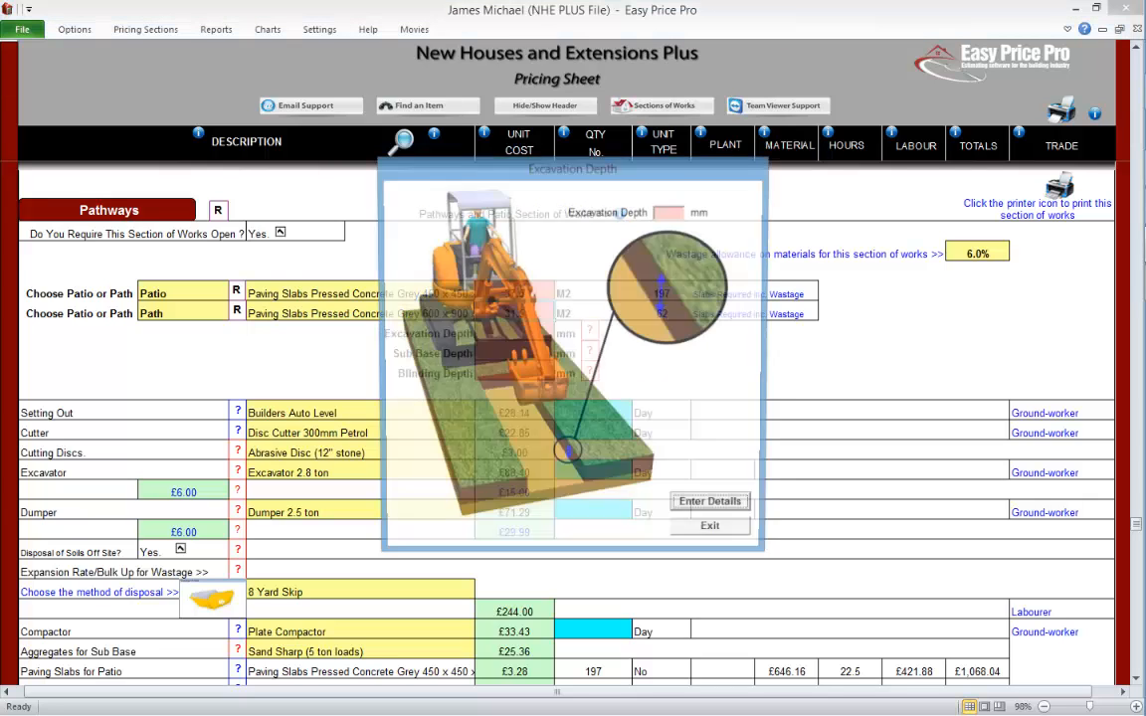
text(250)
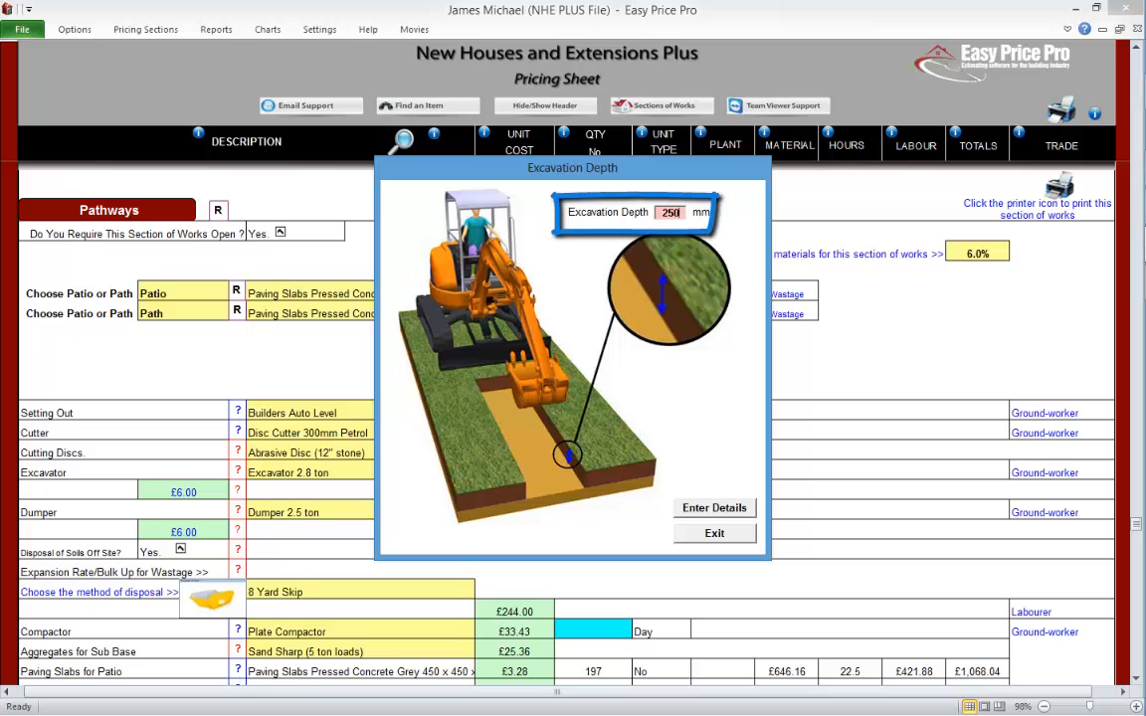
click(715, 508)
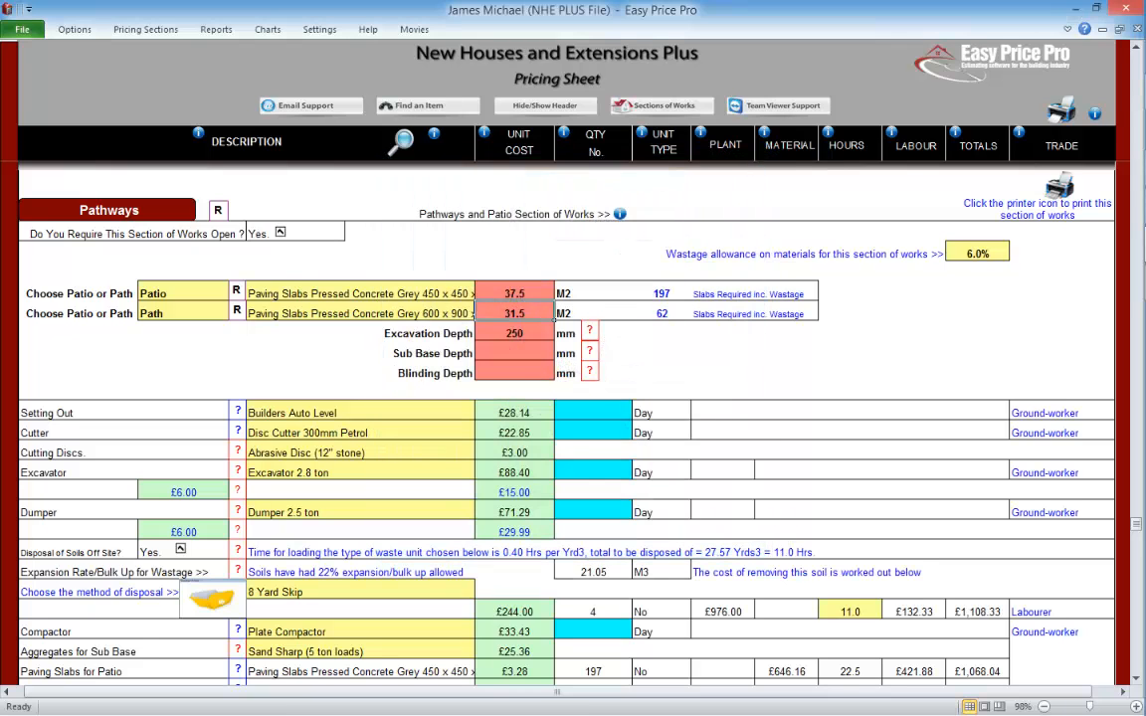
click(590, 351)
text(150)
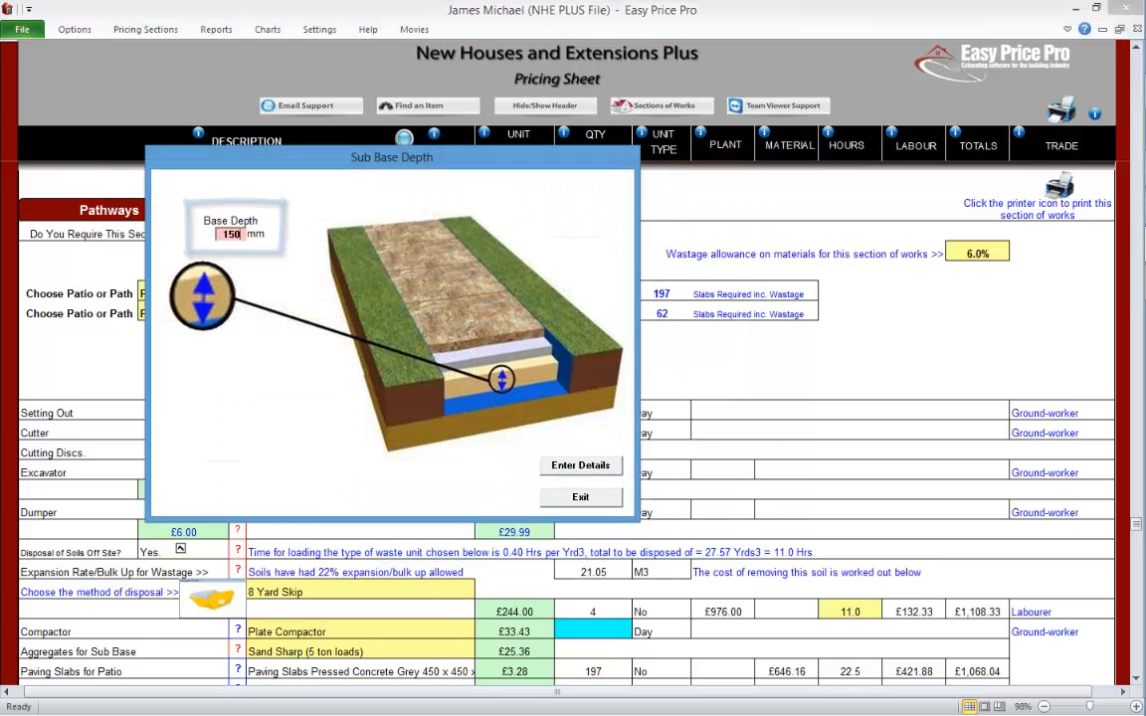
click(580, 465)
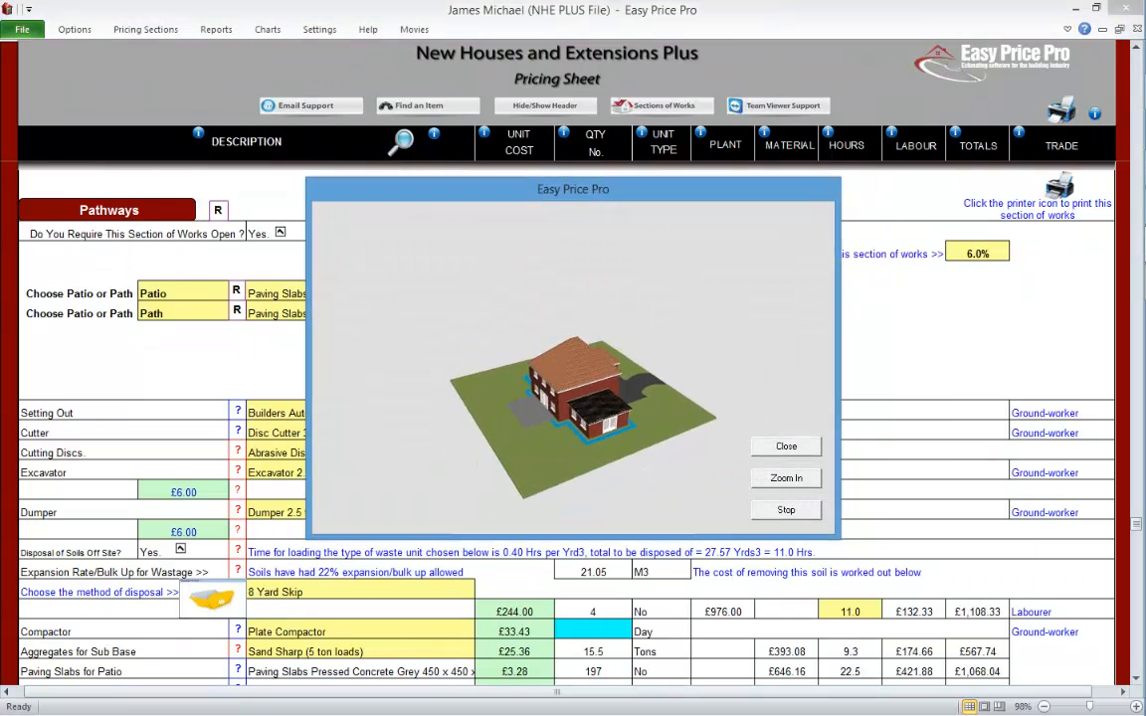
click(808, 449)
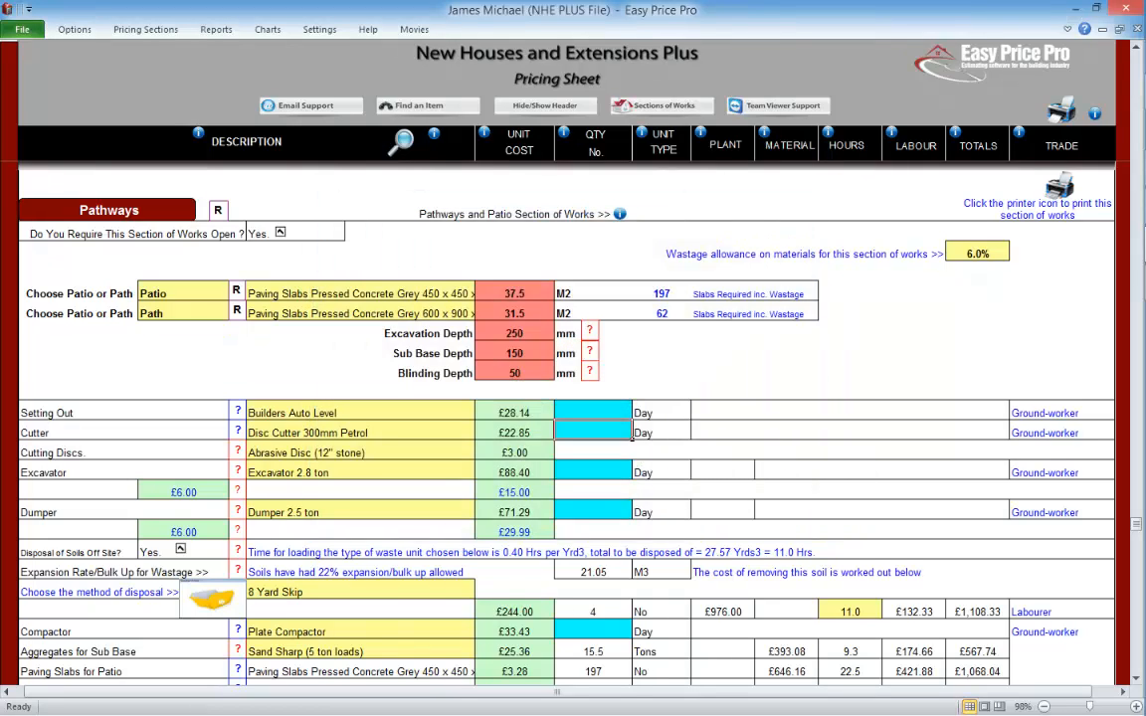
- Check the setting-out guidance and set the Builders Auto Level quantity to 1 day
click(1135, 677)
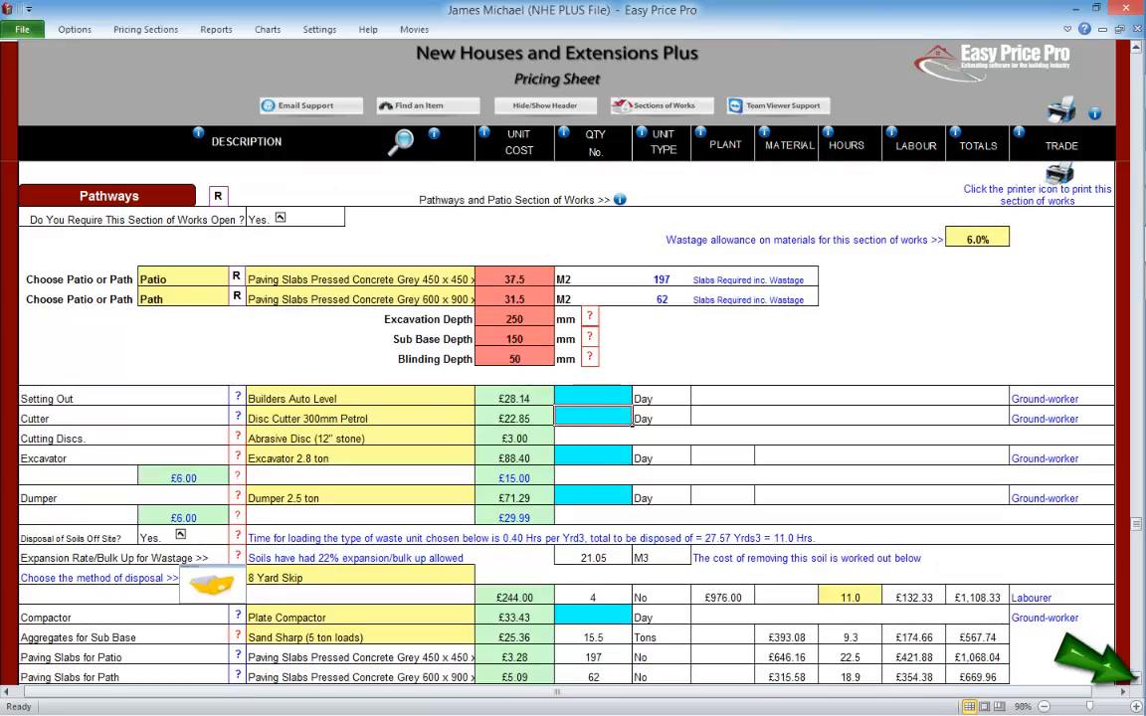
click(1135, 678)
click(1135, 678)
click(1135, 677)
click(1136, 678)
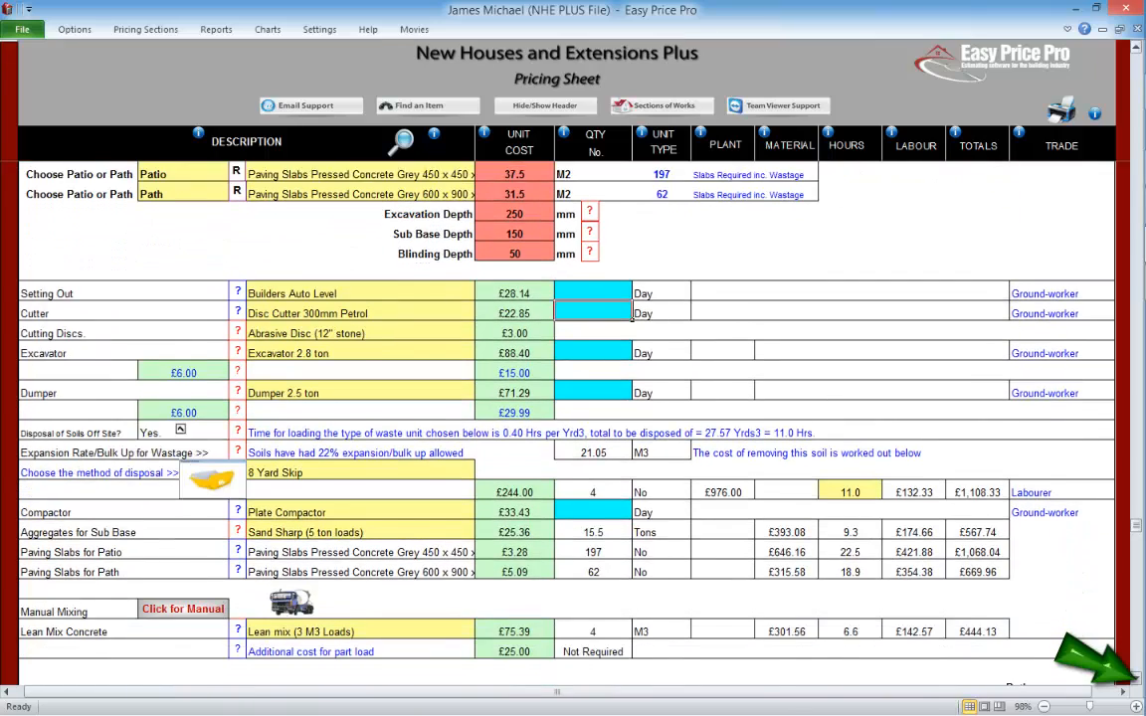
click(1135, 678)
click(1136, 678)
click(1135, 678)
click(1135, 678)
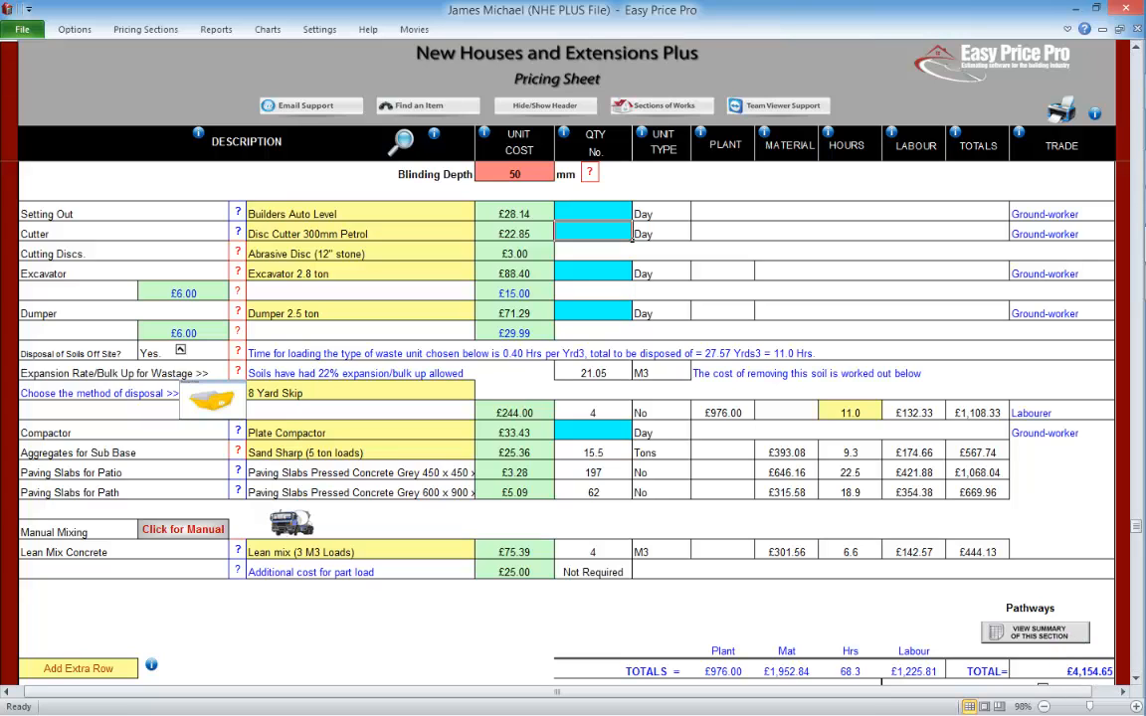
click(237, 212)
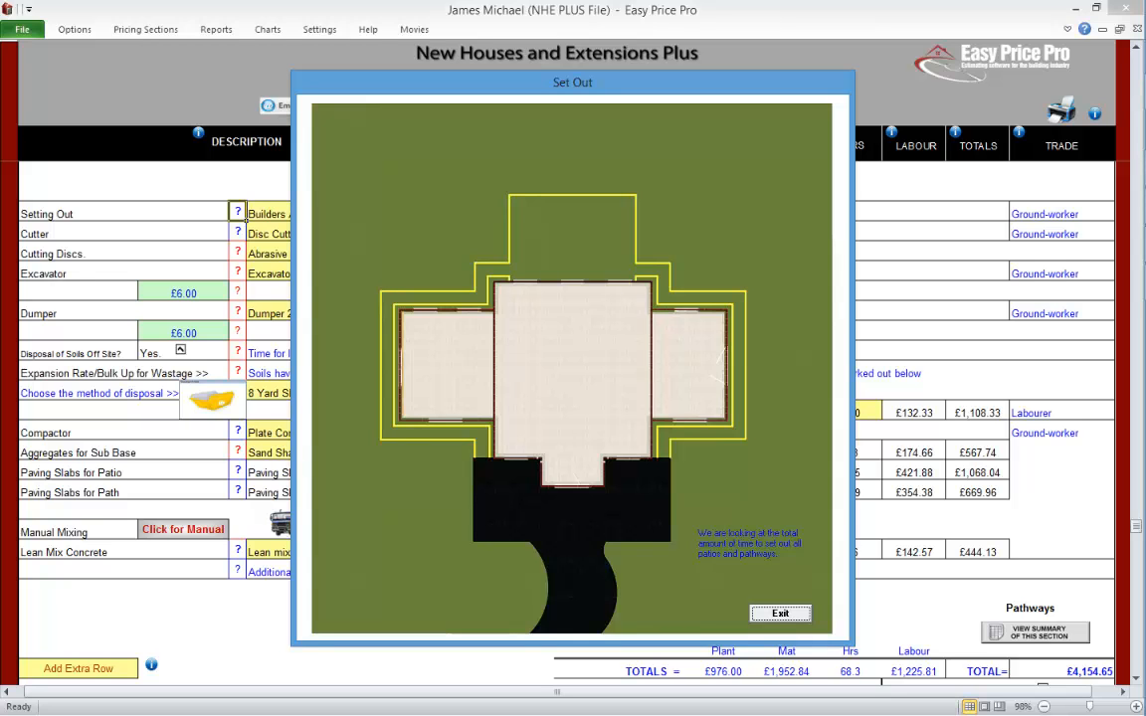
click(780, 613)
click(593, 212)
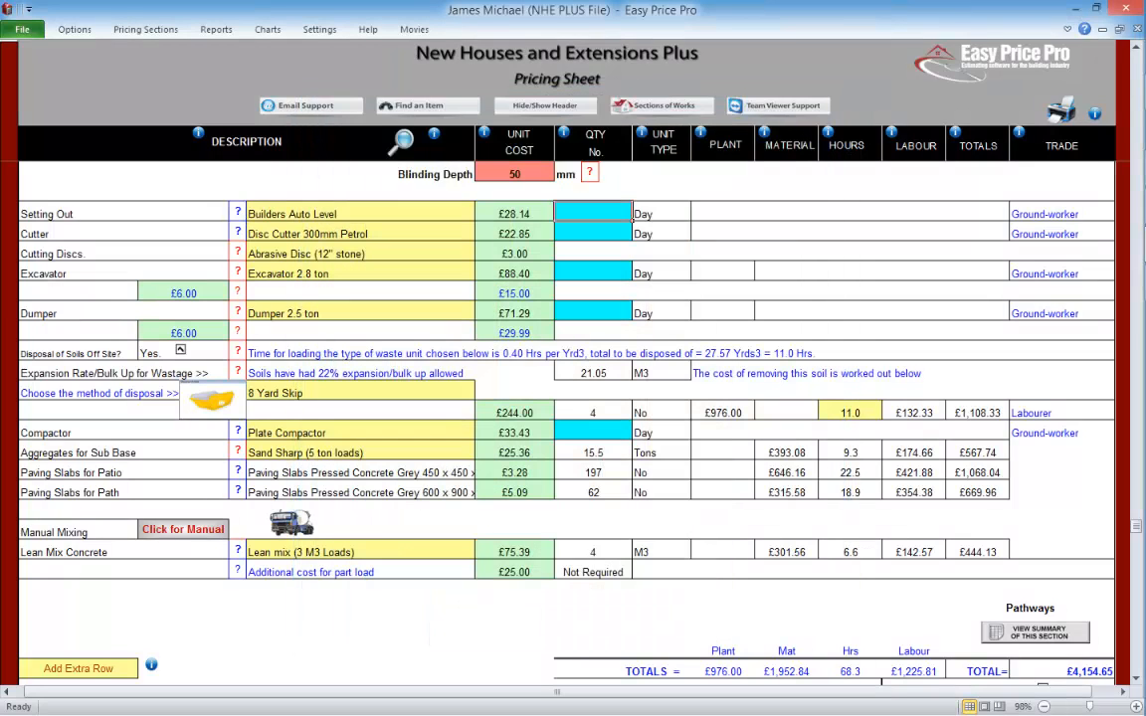
text(1)
key(Return)
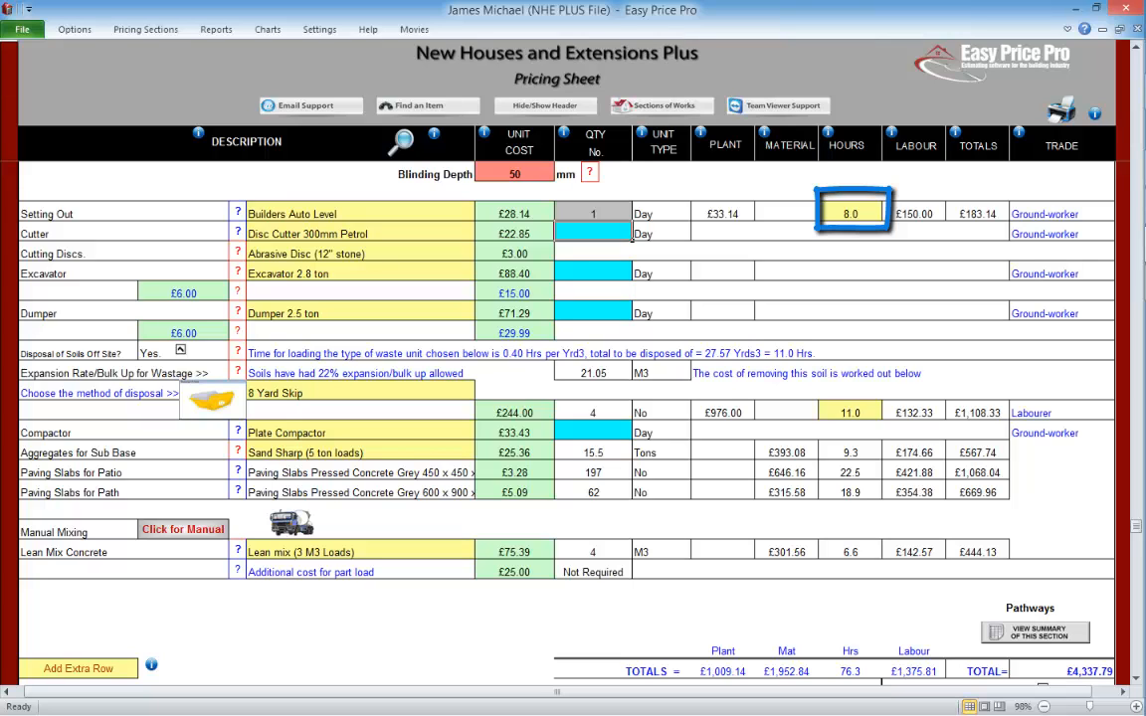
- Review the available cutter types and set the cutter hire quantity to 3 days
click(238, 232)
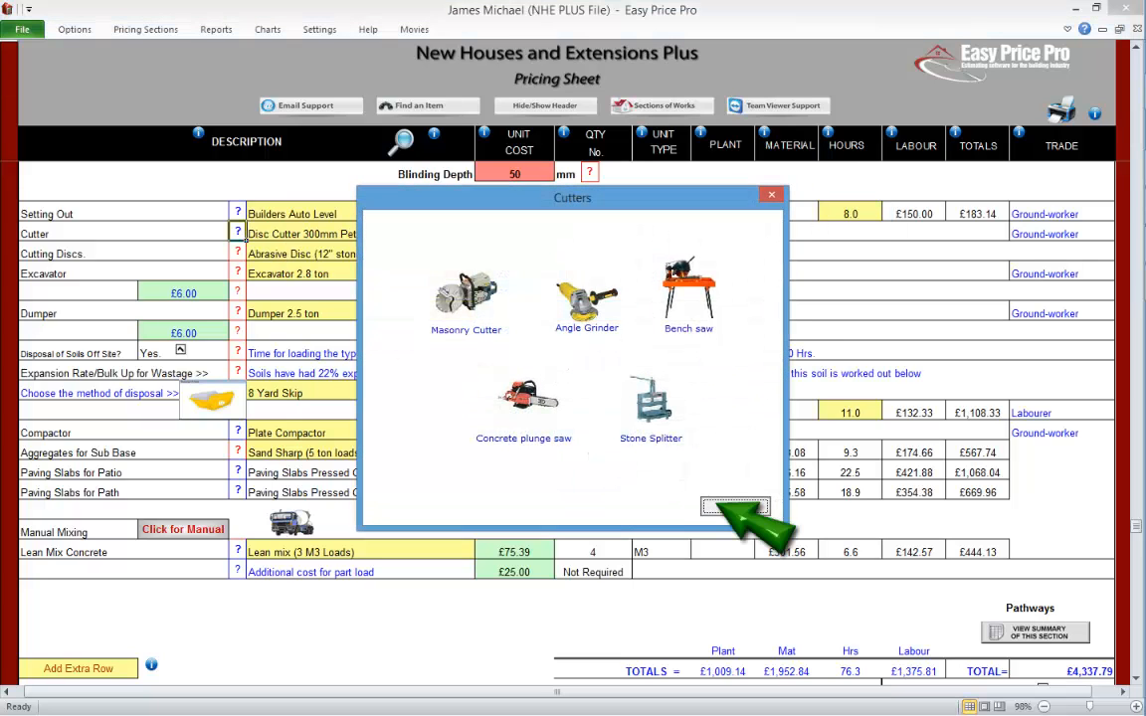
click(720, 506)
click(593, 232)
text(3)
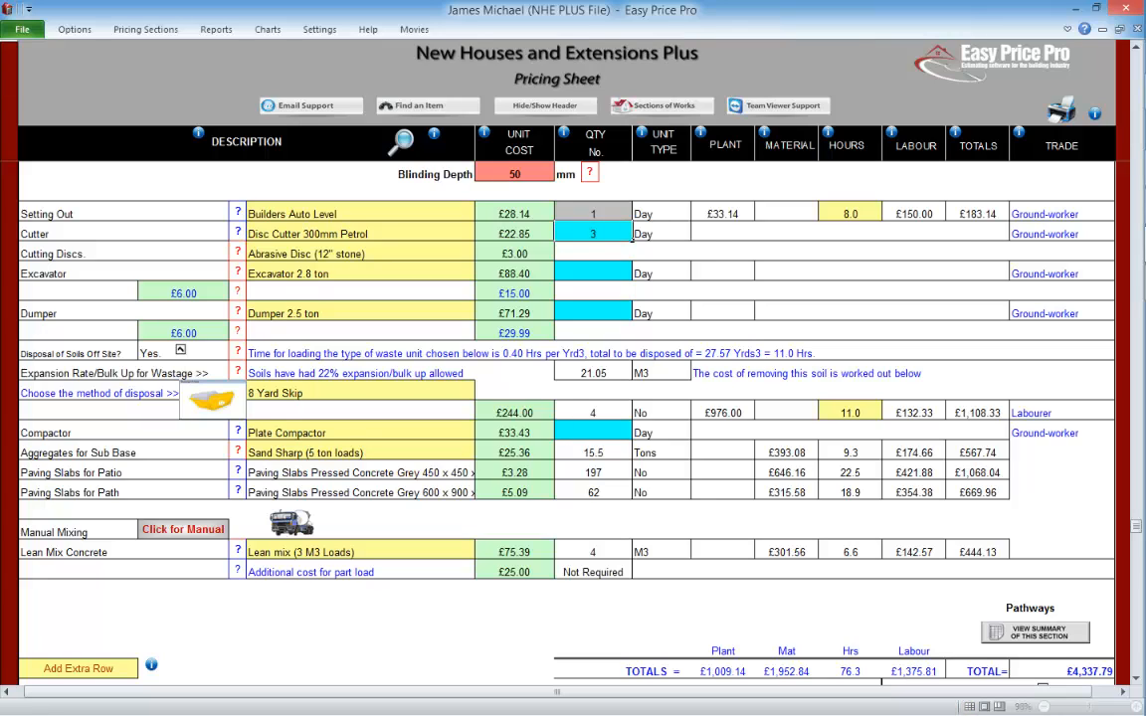
key(Return)
- Change the cutter to Disc Cutter 350mm Petrol and review how the number of cutting discs is calculated
click(361, 234)
click(481, 233)
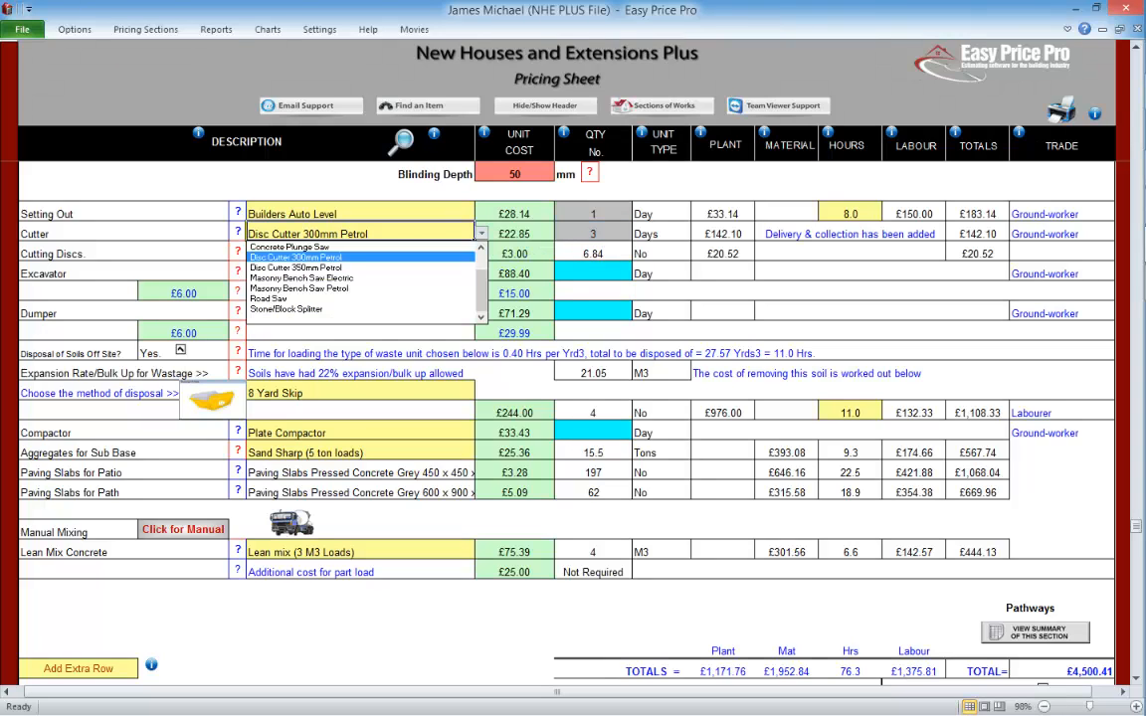
click(295, 268)
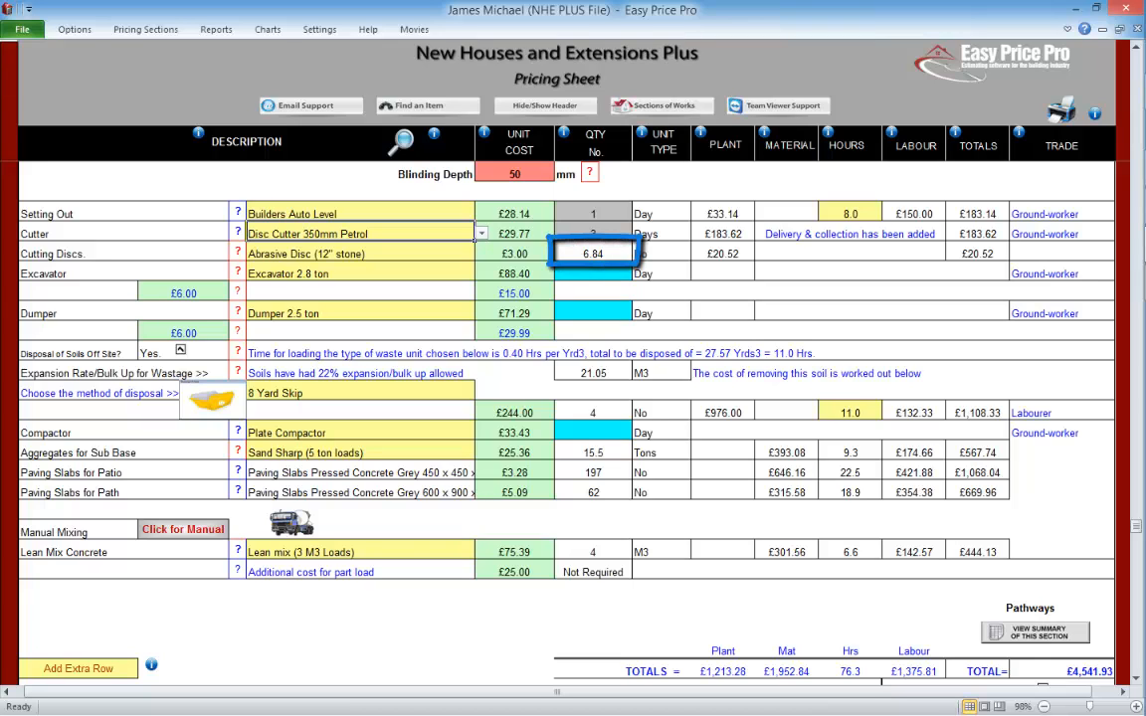
click(238, 251)
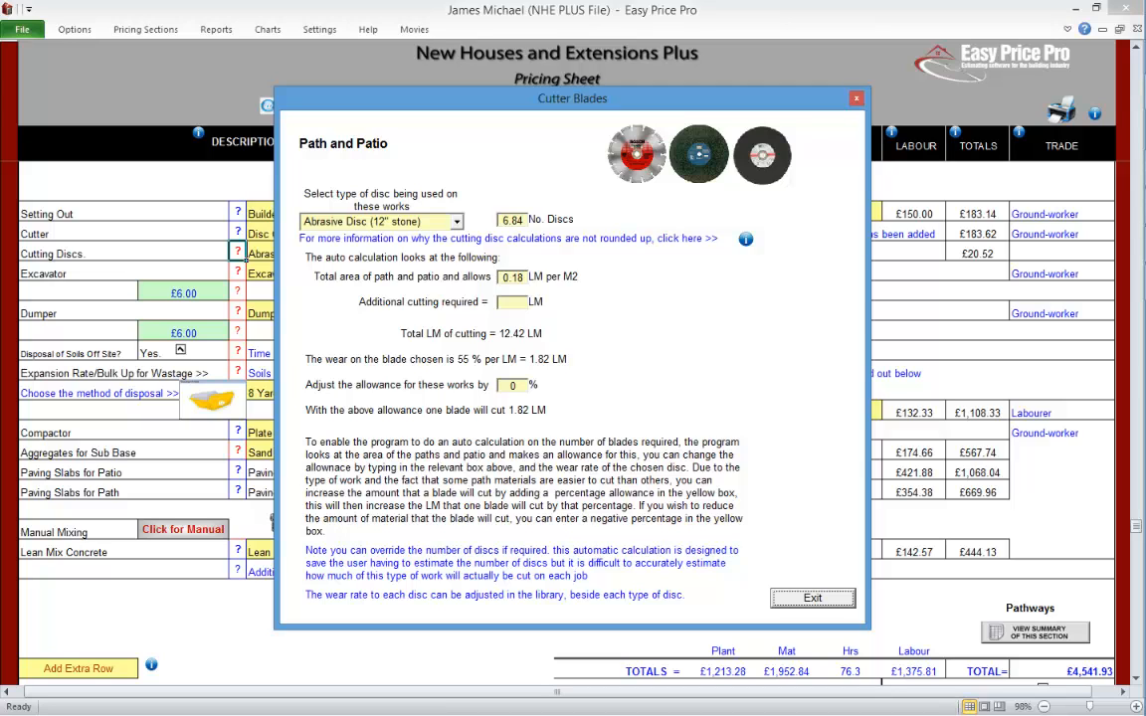
click(808, 597)
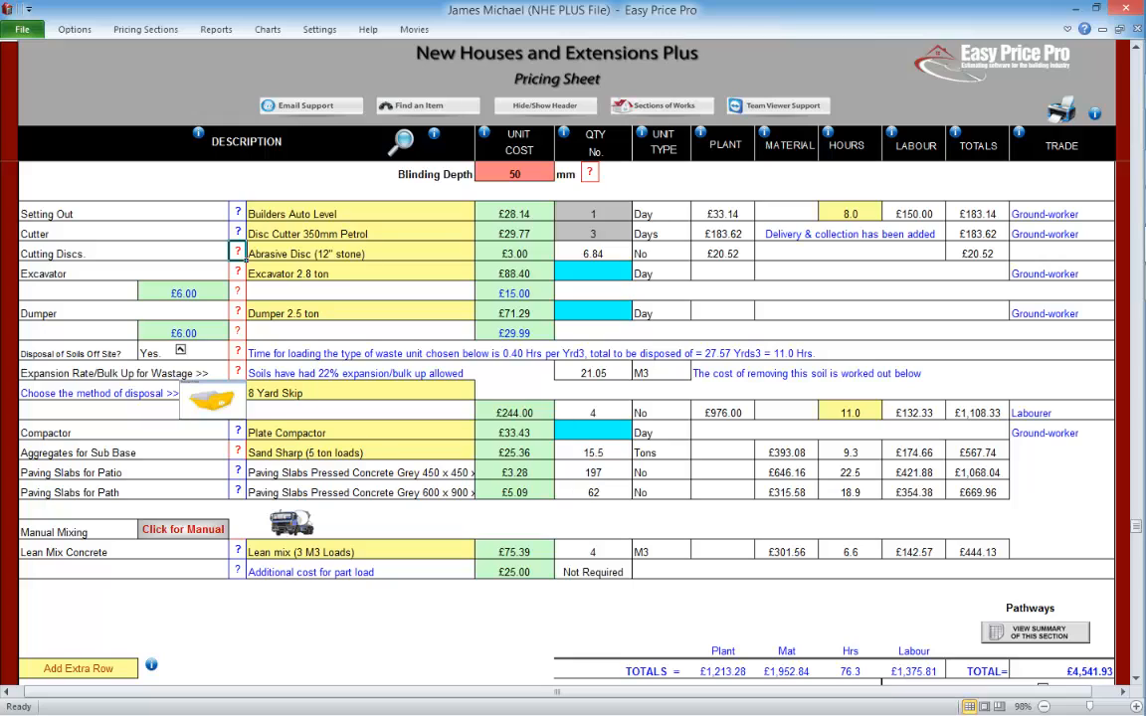
- Set the Excavator 2.8 ton quantity to 2 days and look through the alternative excavators
click(593, 272)
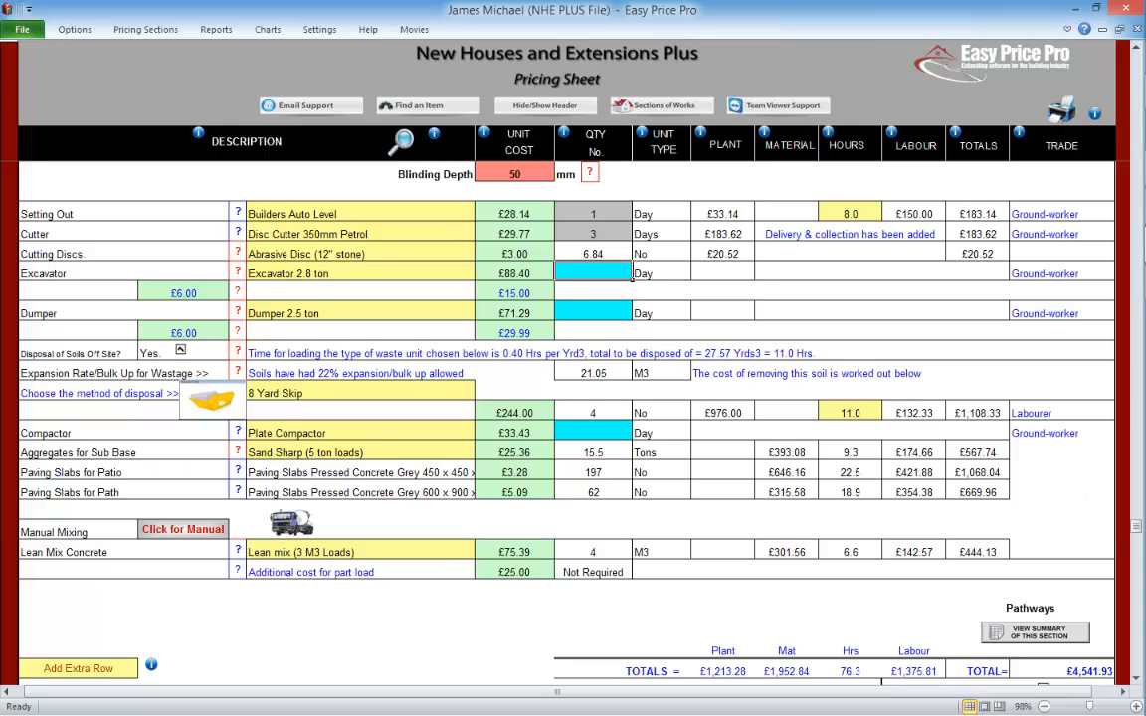
text(2)
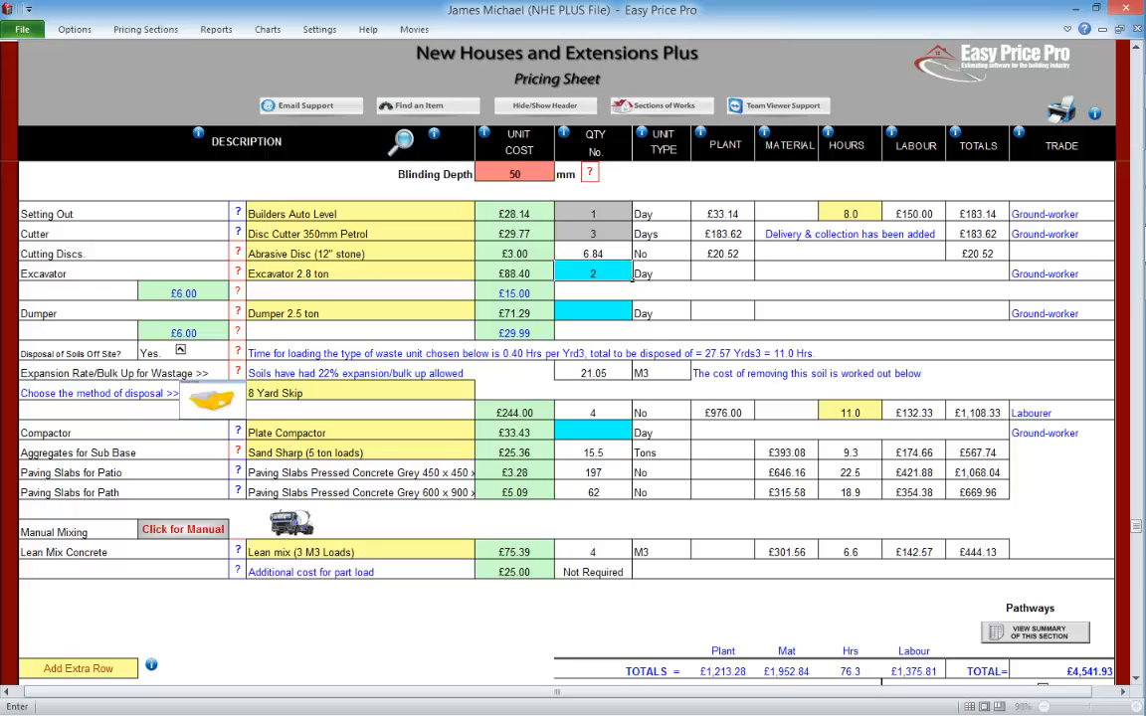
key(Return)
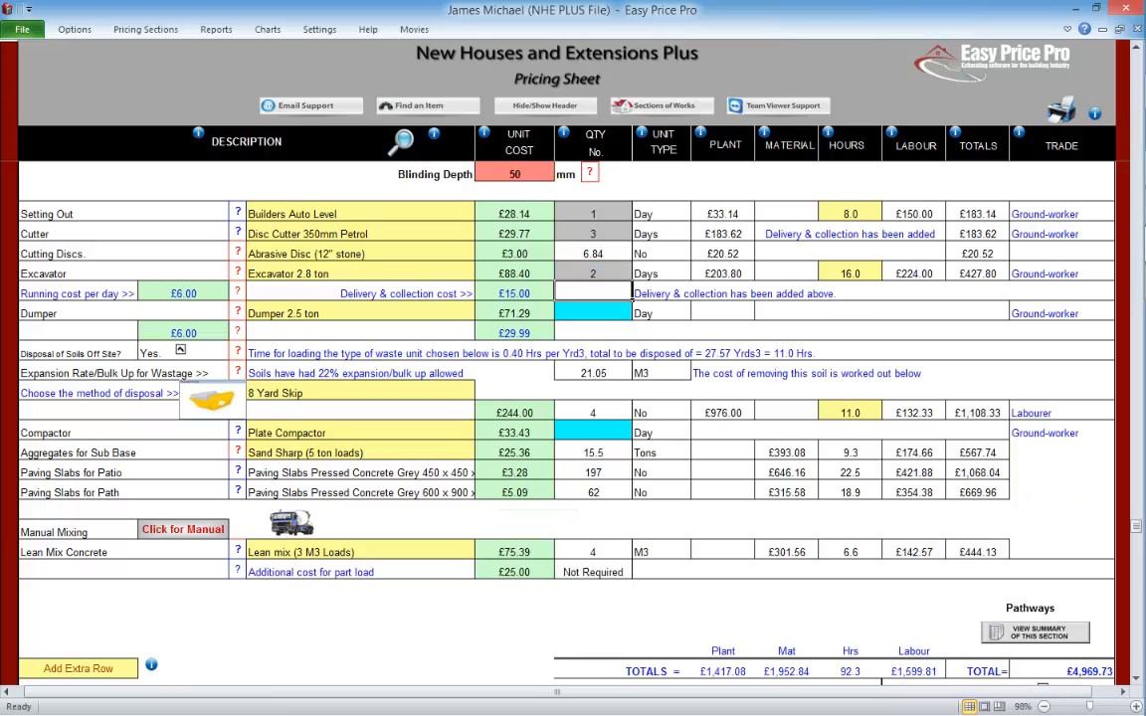
click(468, 273)
click(481, 270)
click(593, 274)
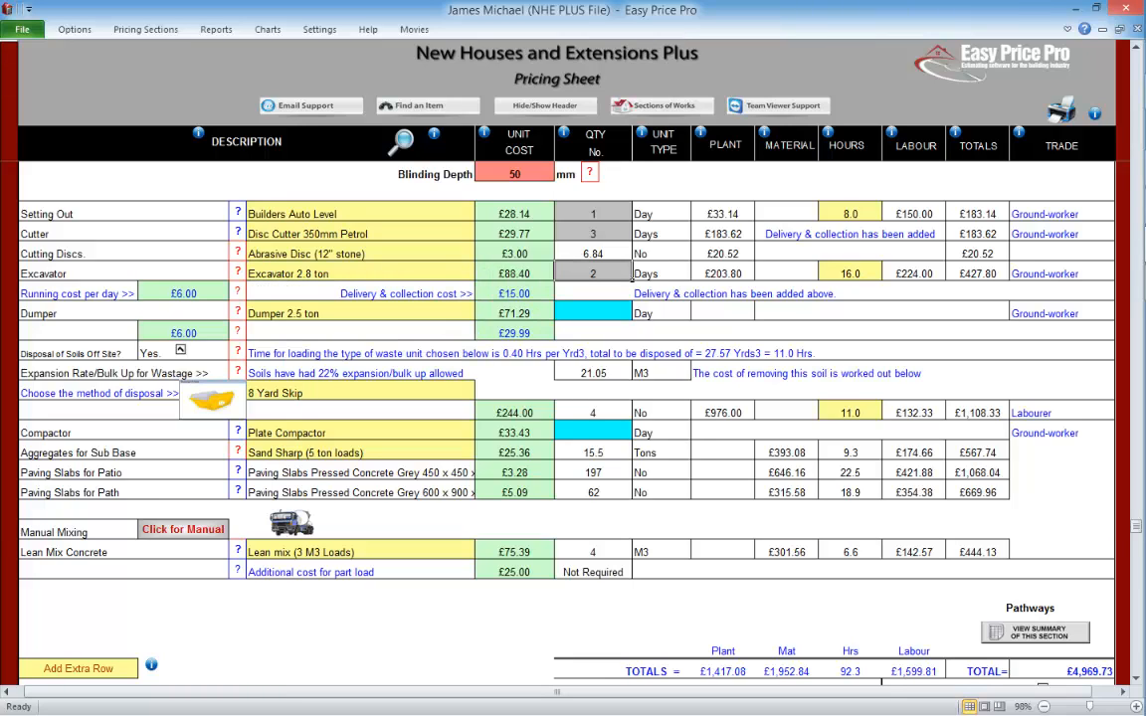
- Set the Dumper 2.5 ton quantity to 1 day and look through the alternative dumpers
click(593, 314)
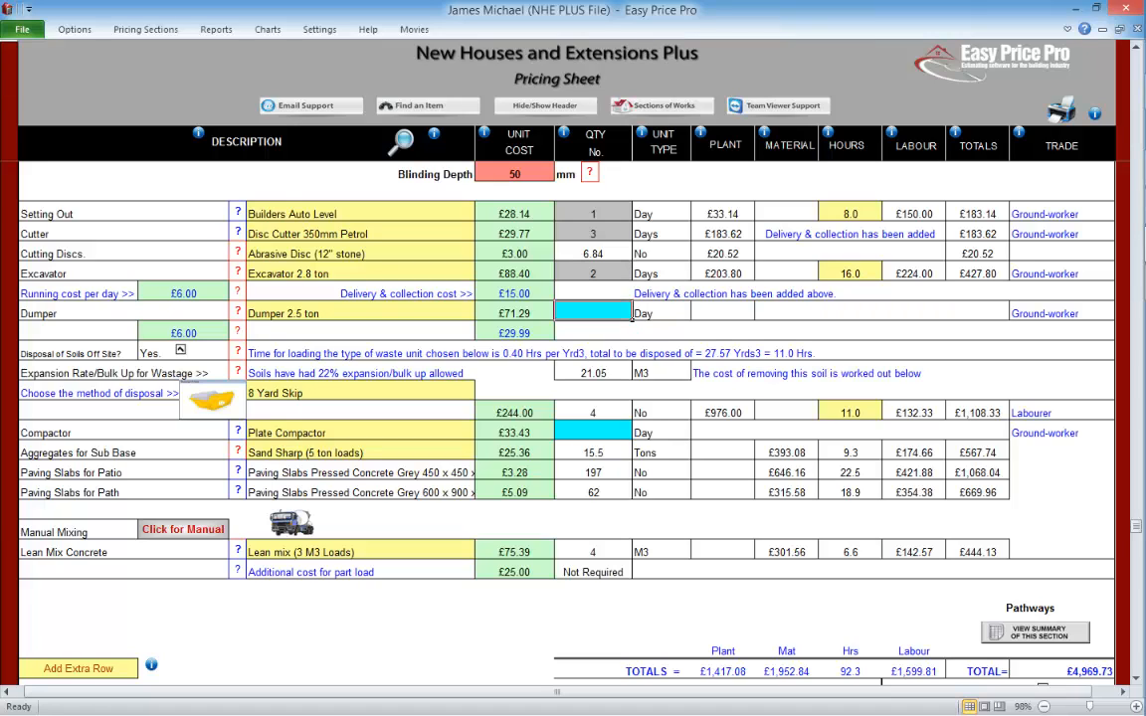
text(1)
key(Return)
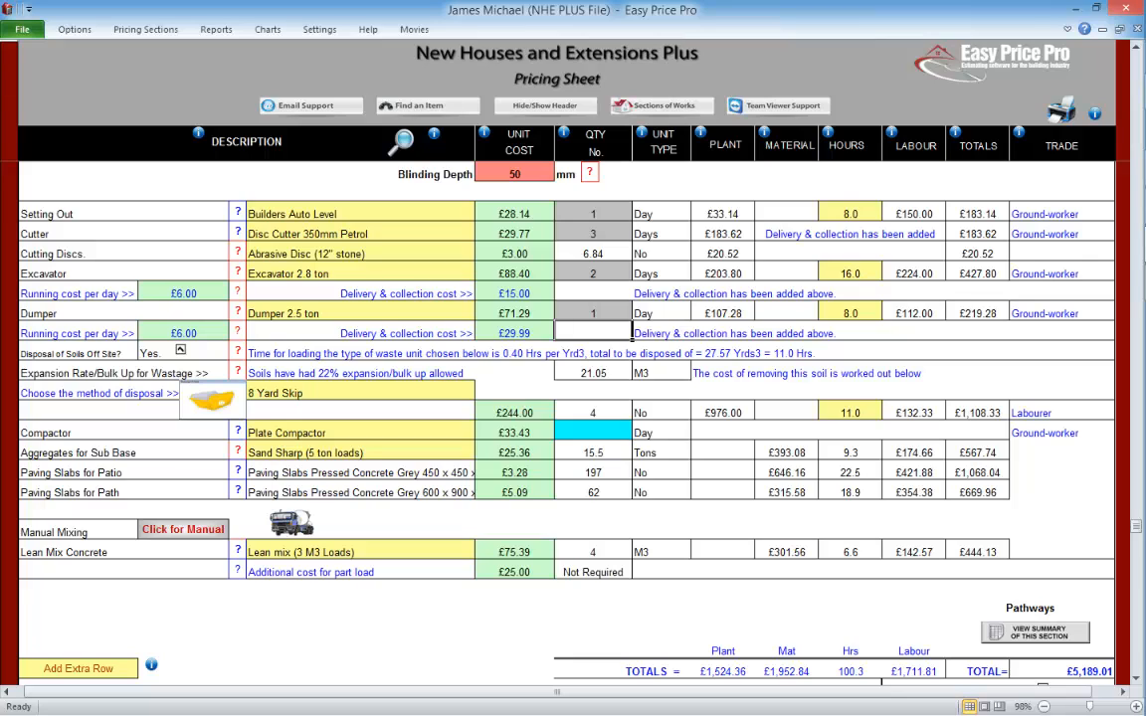
click(475, 316)
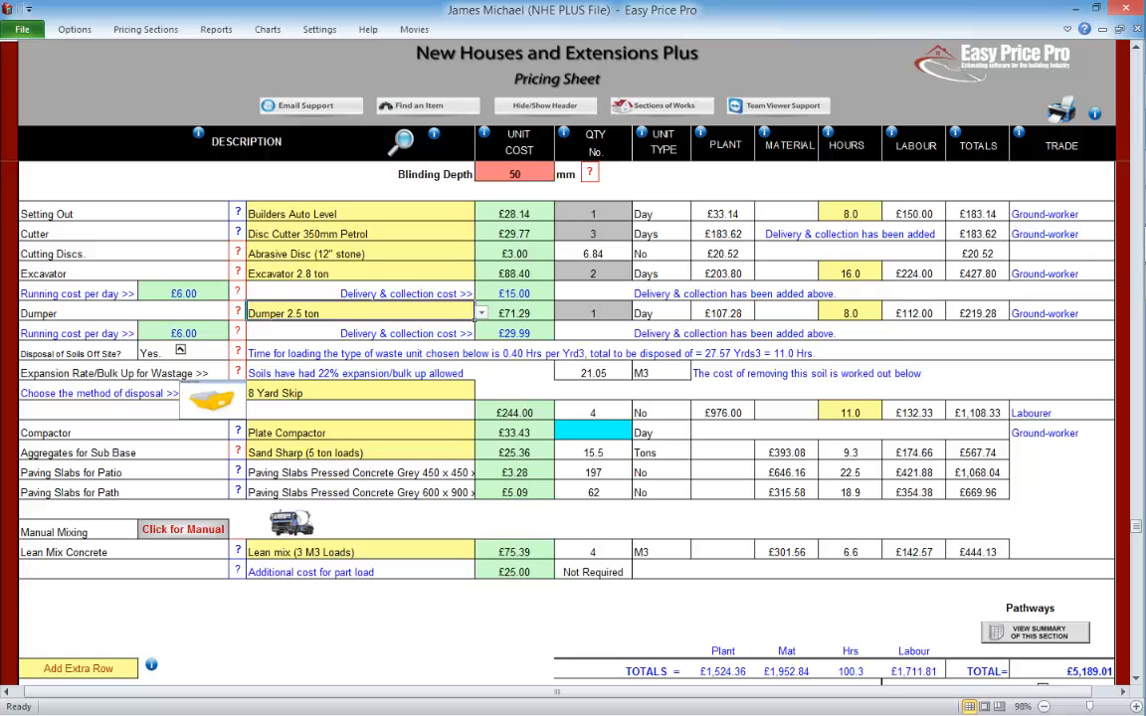
click(481, 314)
click(481, 313)
click(629, 314)
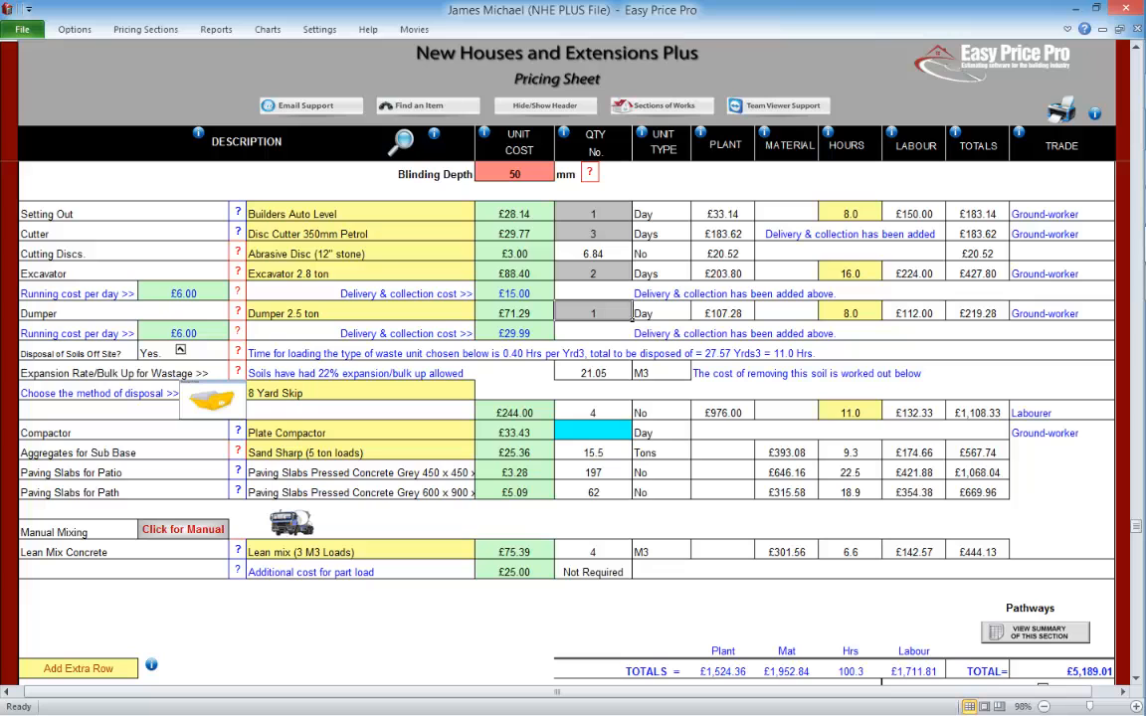
- Review the waste disposal labour hours and soil expansion calculation, toggling off-site soil disposal to No and back to Yes in between
click(236, 350)
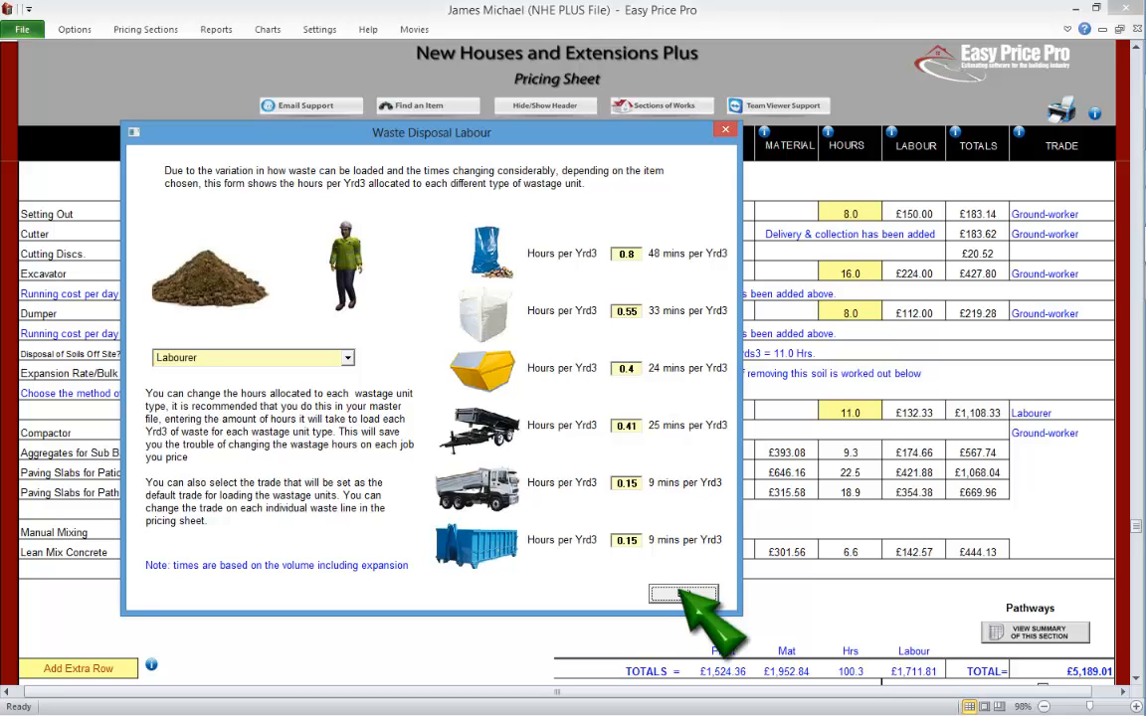
click(681, 592)
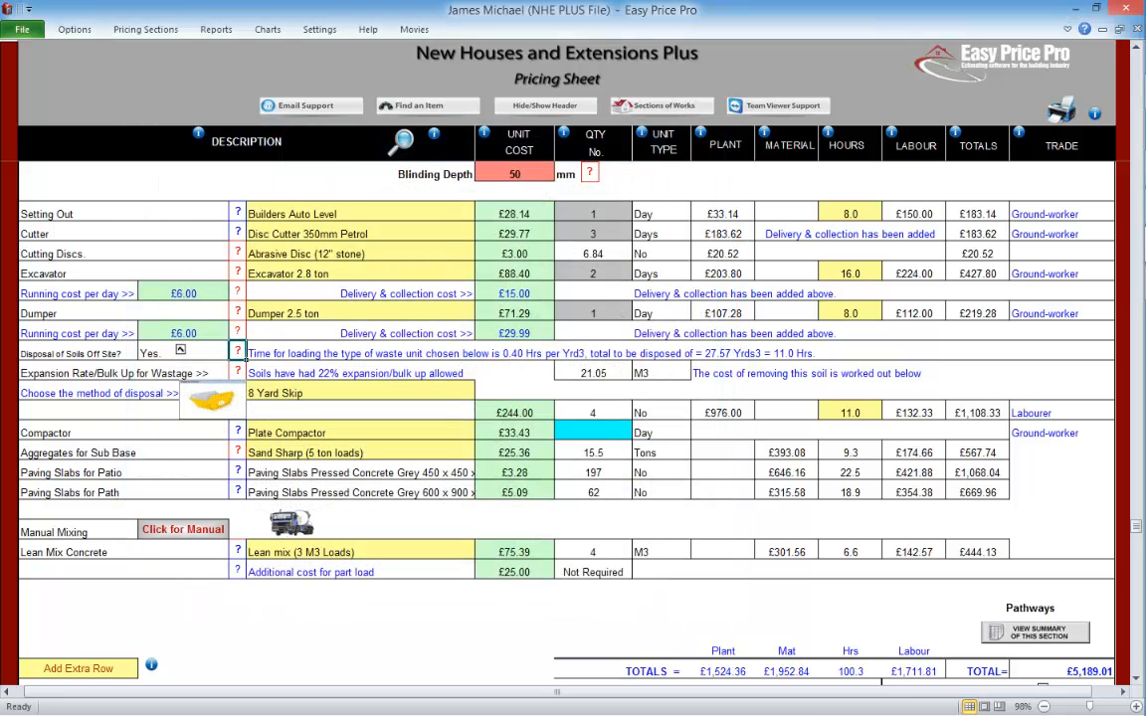
click(180, 350)
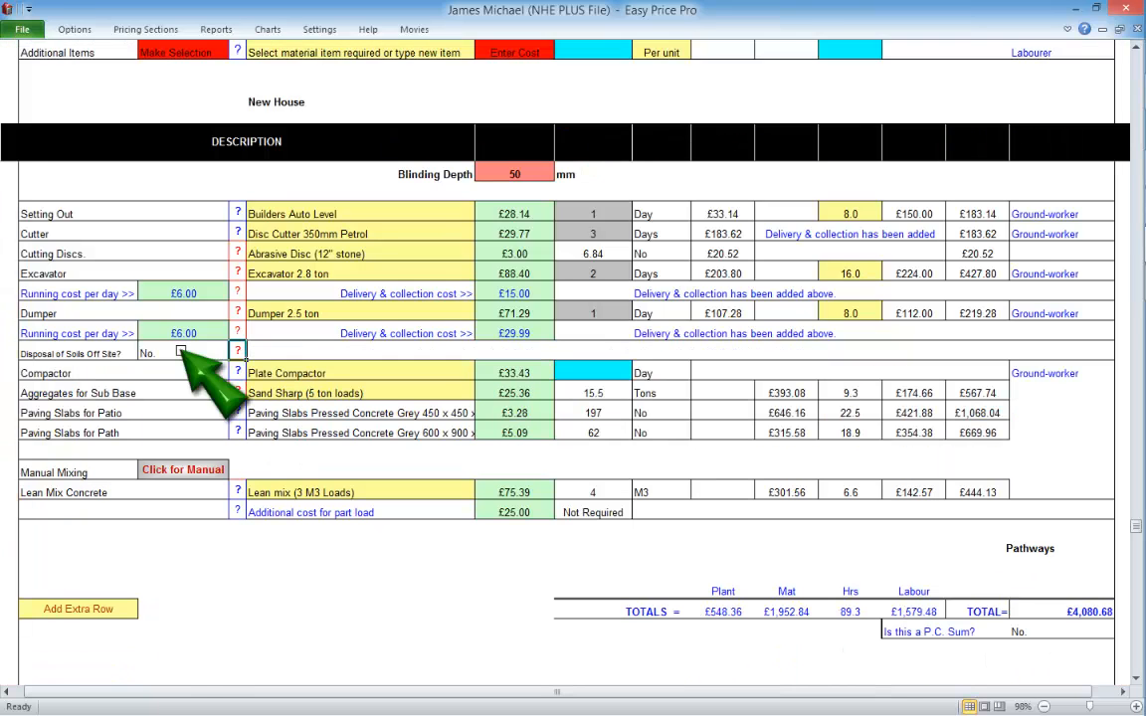
click(180, 350)
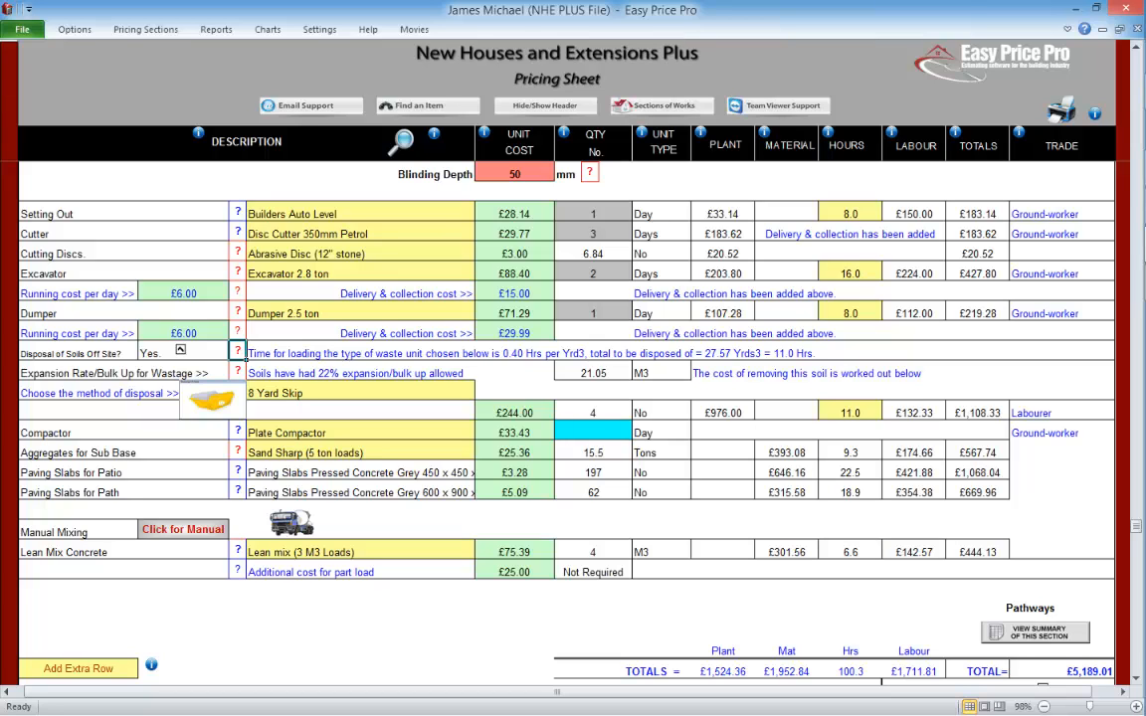
click(238, 372)
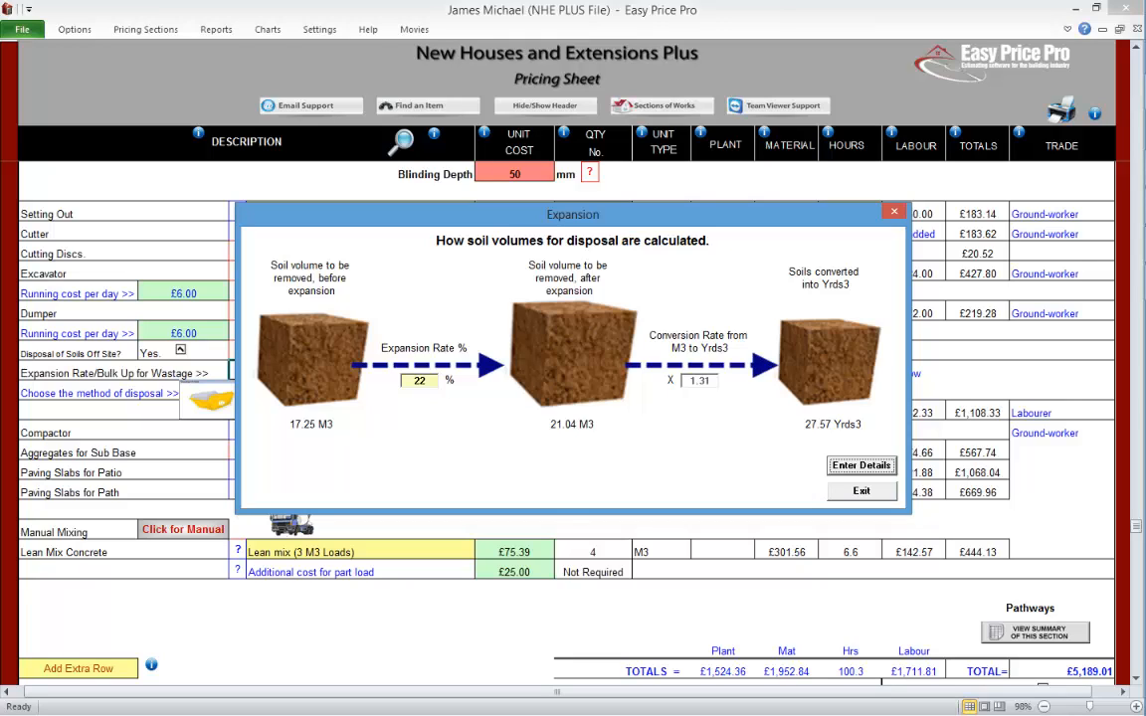
click(862, 490)
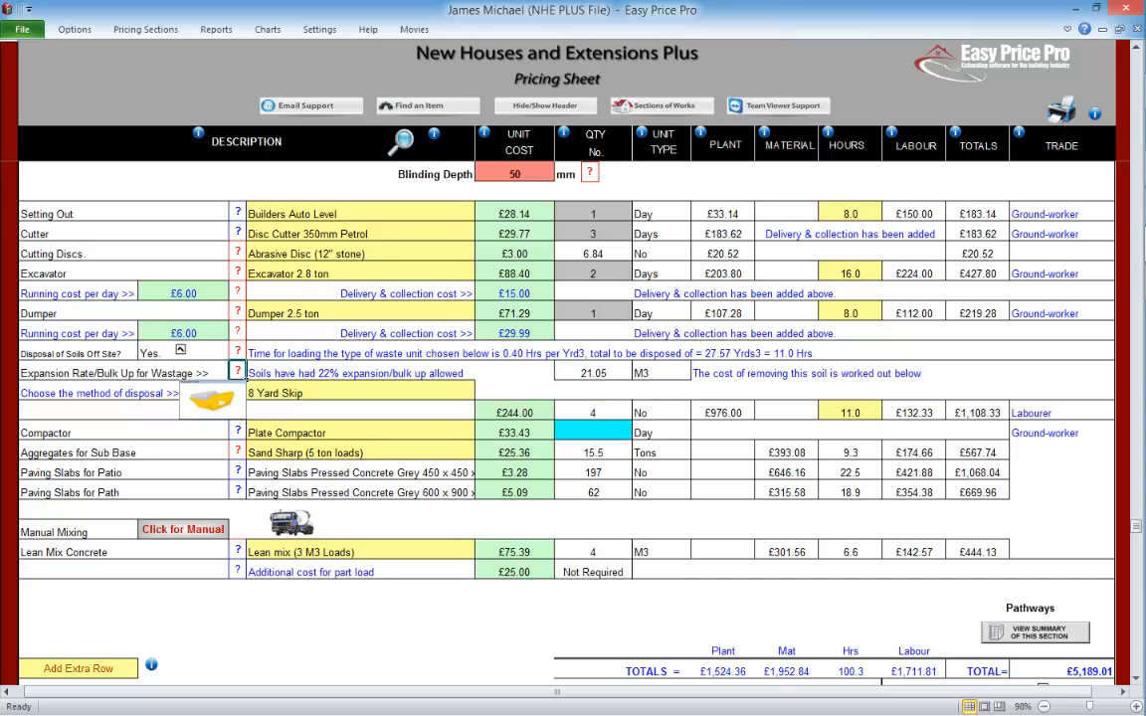
- Try the 3 Yard Skip as the soil disposal method and return to the 8 Yard Skip
click(212, 400)
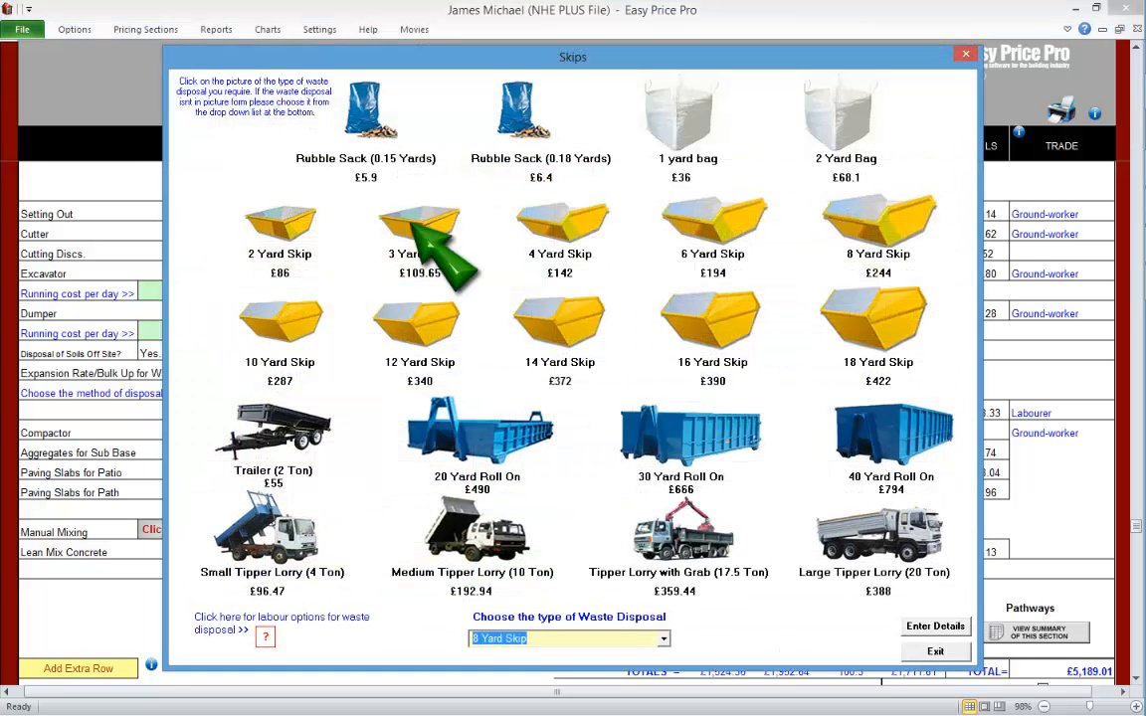
click(418, 221)
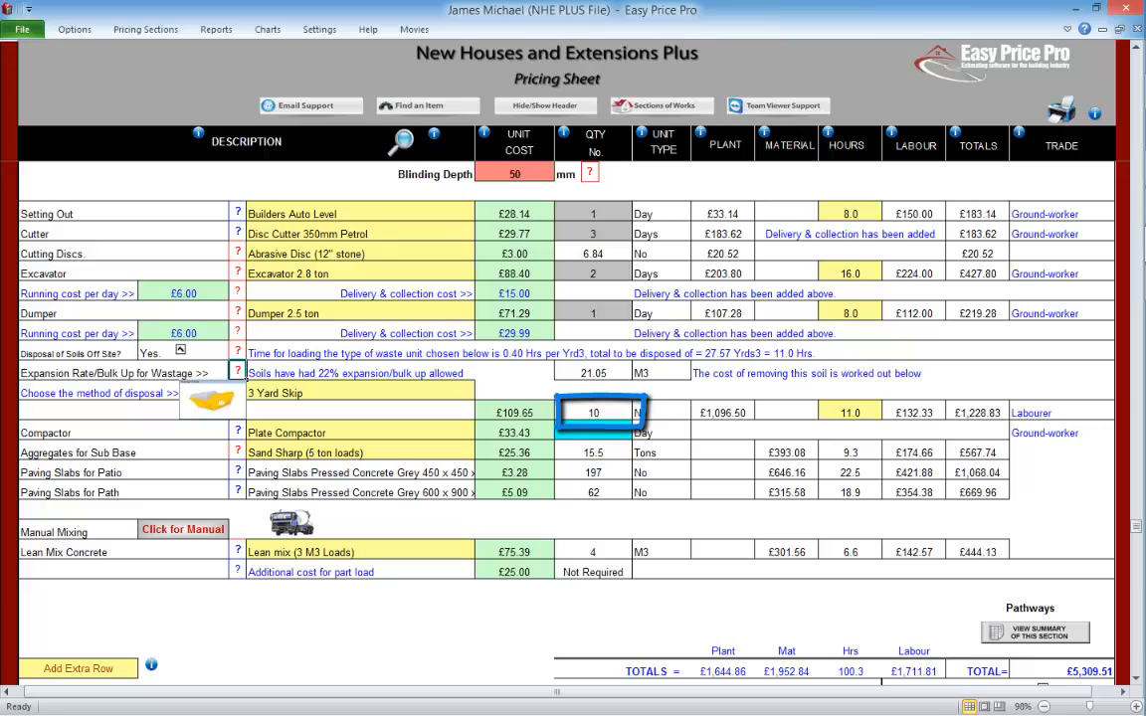
click(212, 400)
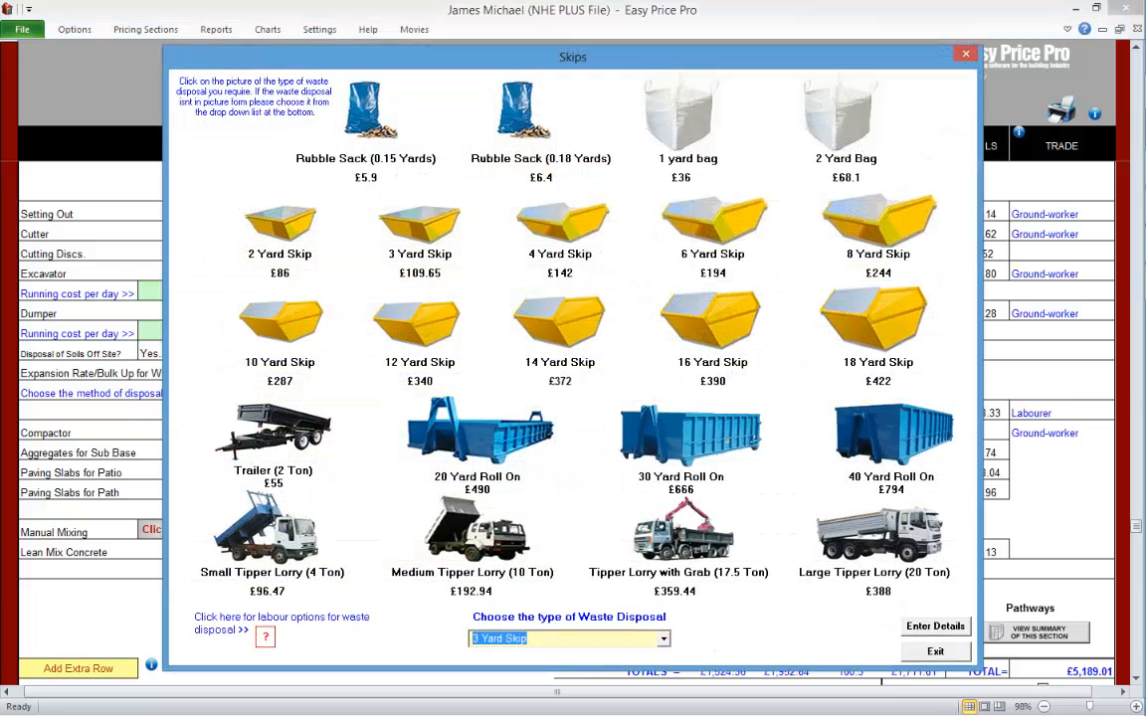
click(878, 219)
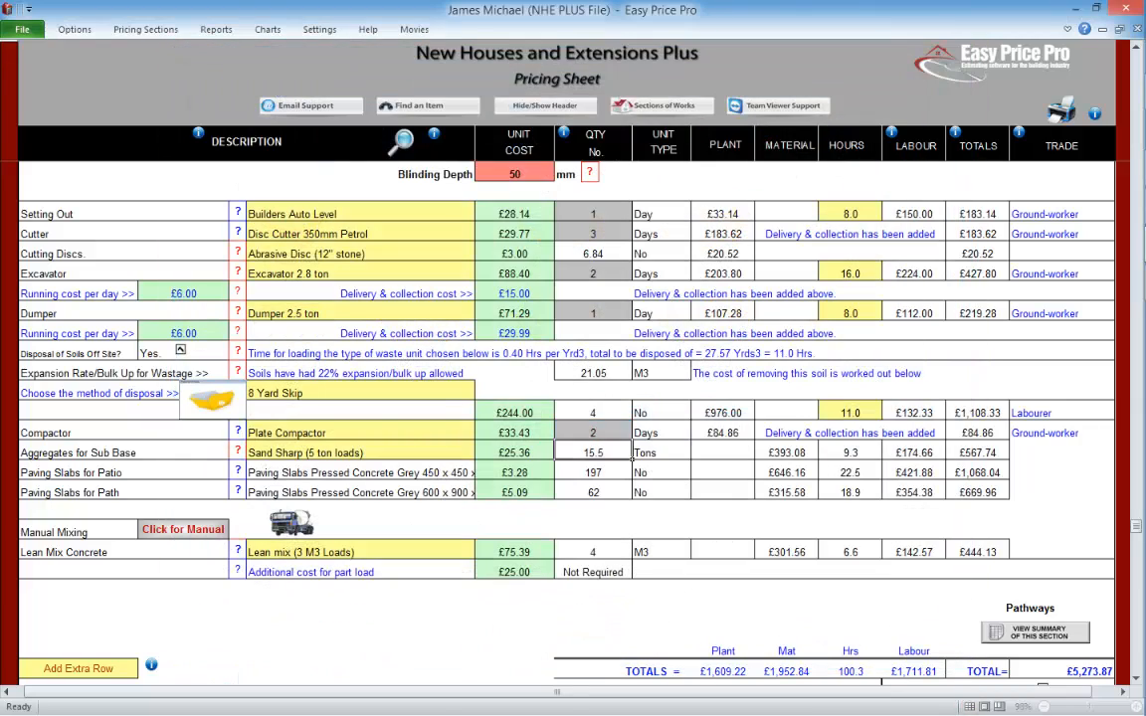
- Review the sub base depth and aggregate conversion details and the aggregates available for the sub base
click(237, 450)
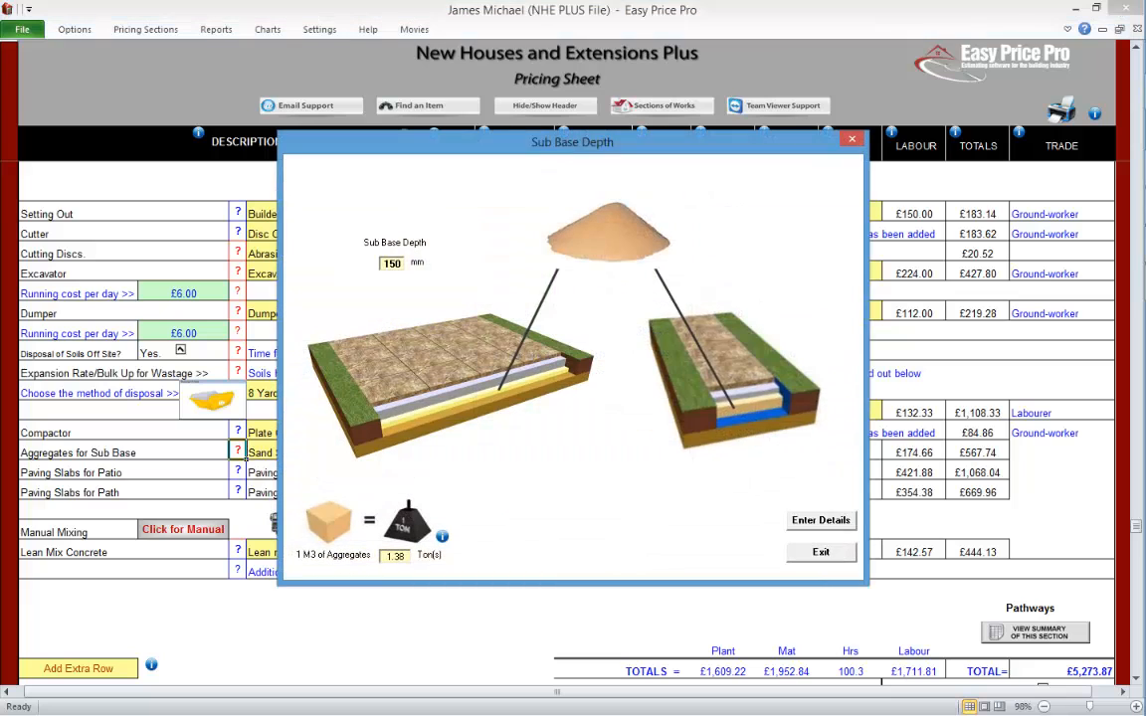
click(821, 552)
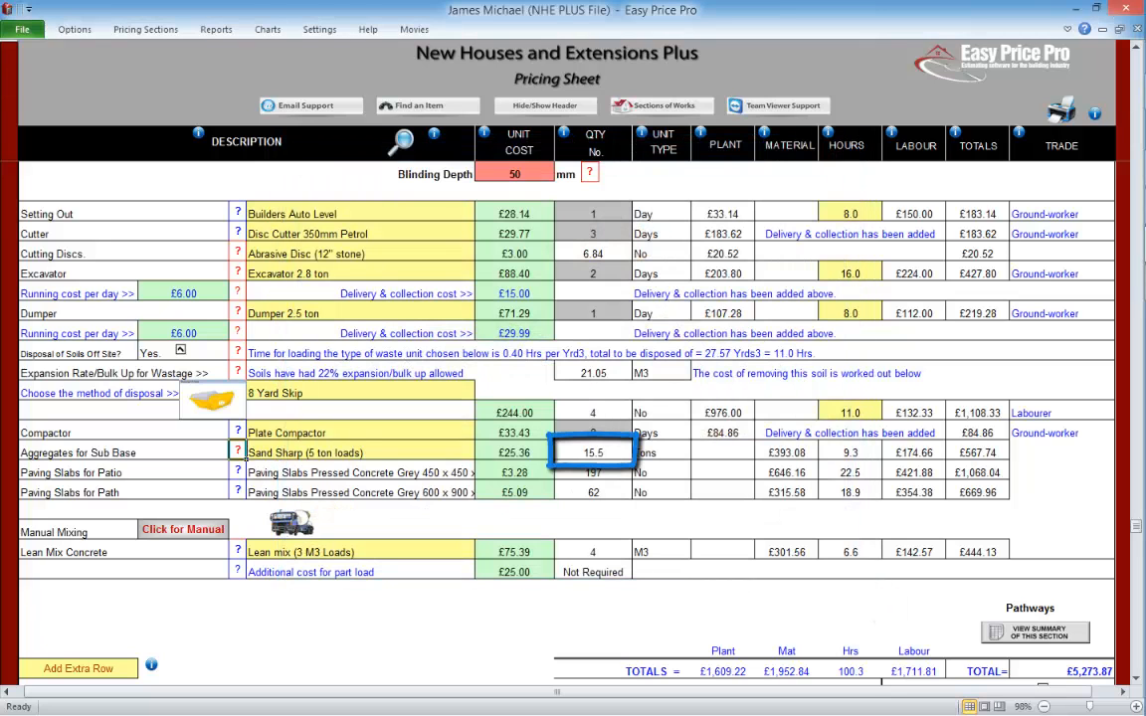
click(361, 452)
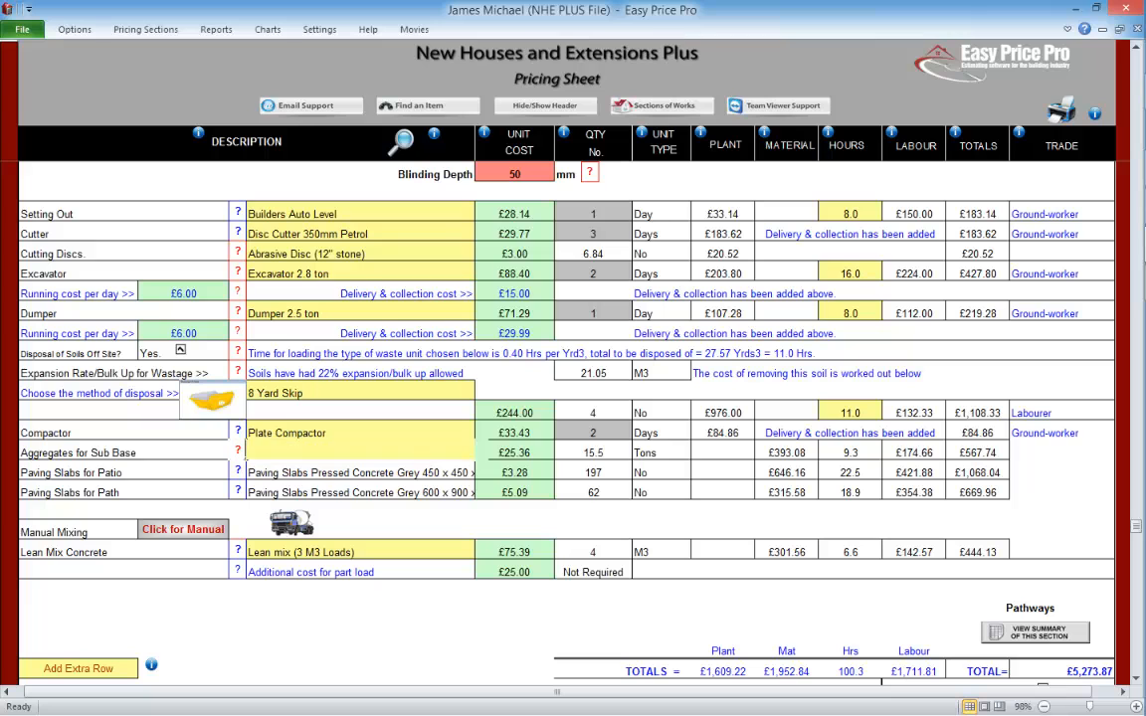
click(482, 453)
click(481, 454)
- Review the paving slab information for both the patio and the path
click(238, 471)
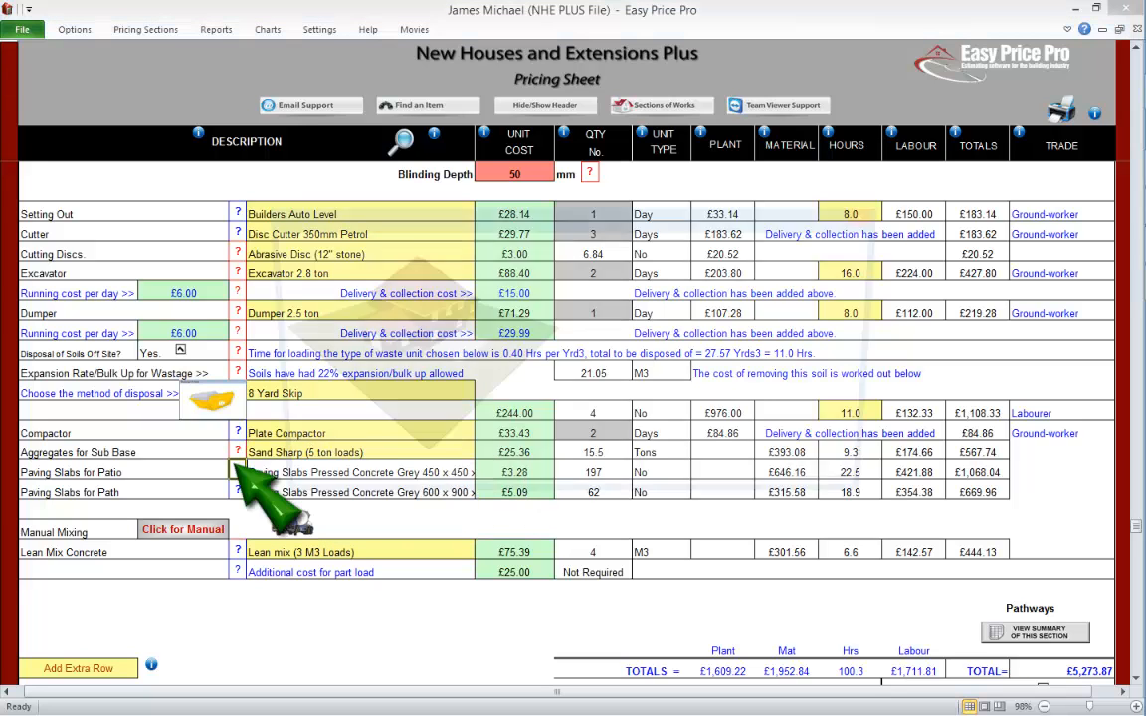
click(843, 488)
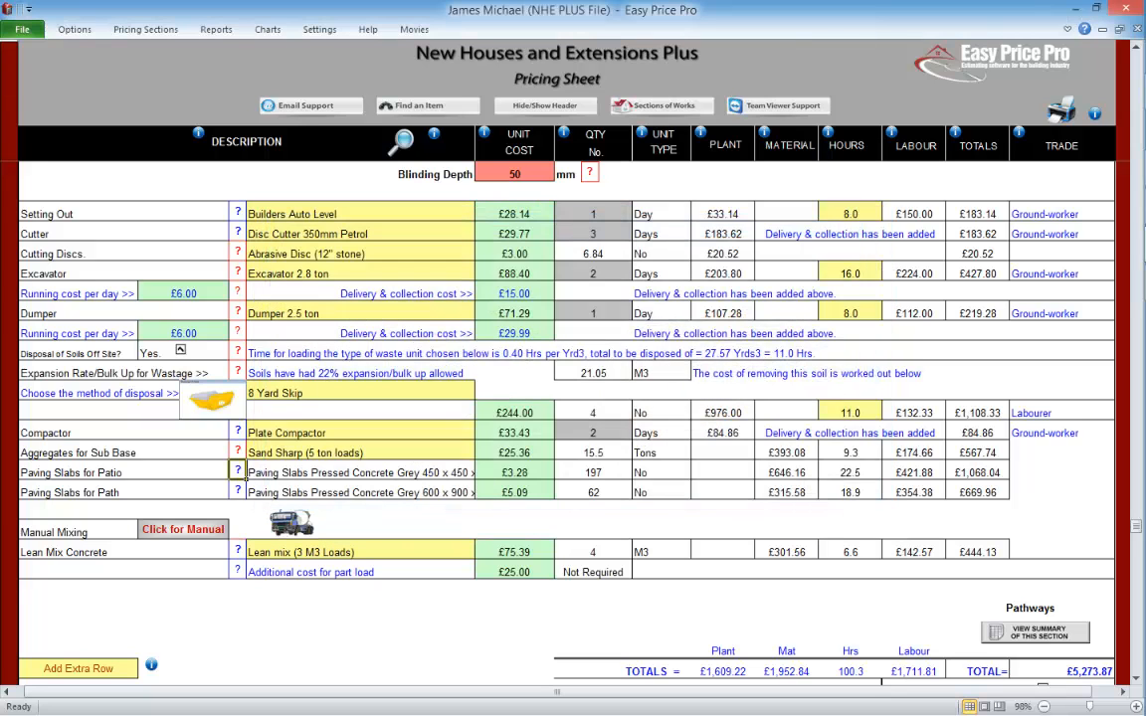
click(237, 491)
click(817, 493)
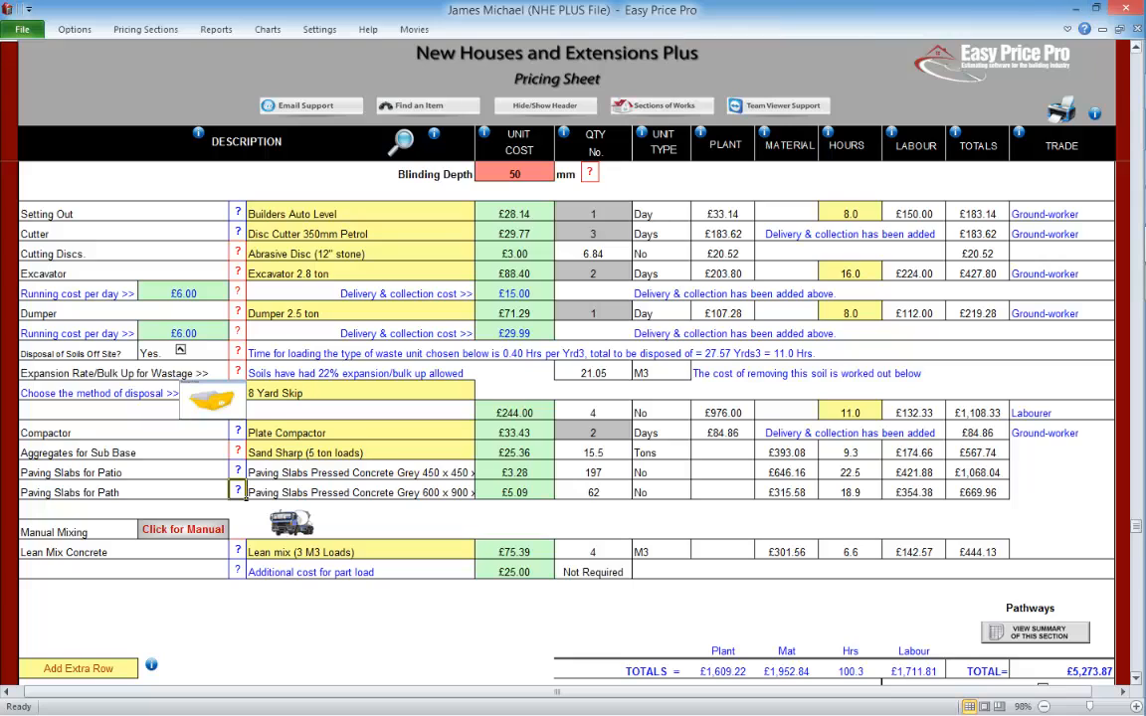
- Go back to the patio and path choices and look through the slab options for the patio
click(1137, 47)
click(1136, 47)
click(1136, 47)
click(1136, 47)
click(1137, 47)
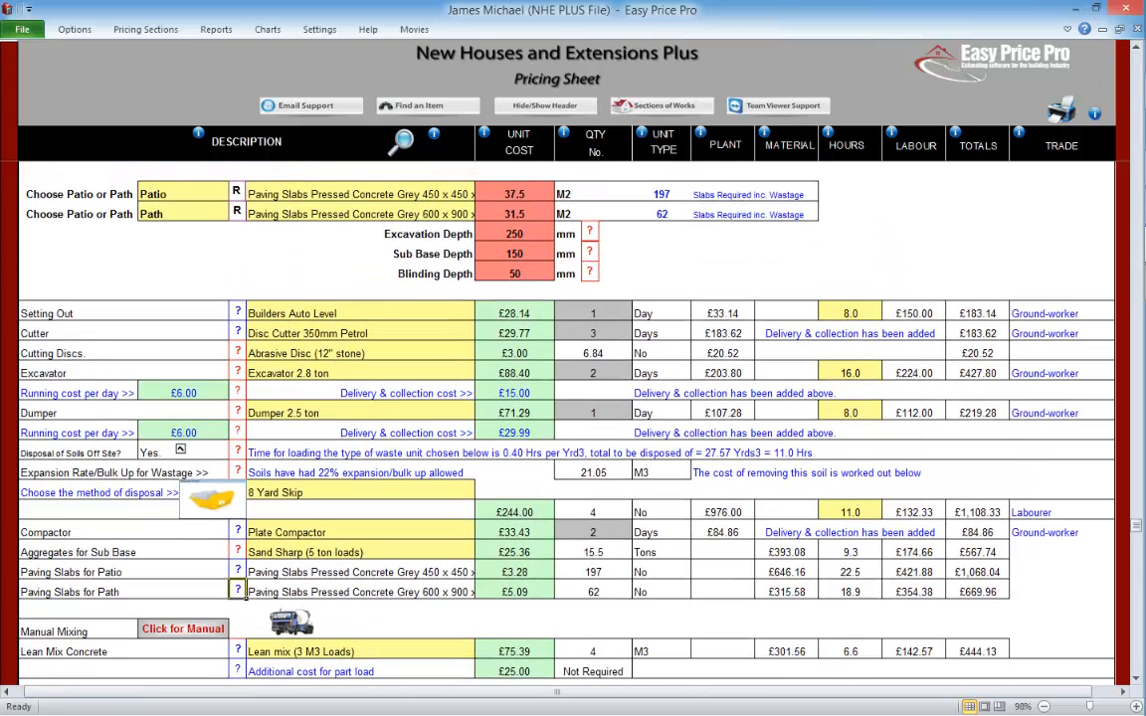
click(468, 193)
click(480, 194)
click(480, 194)
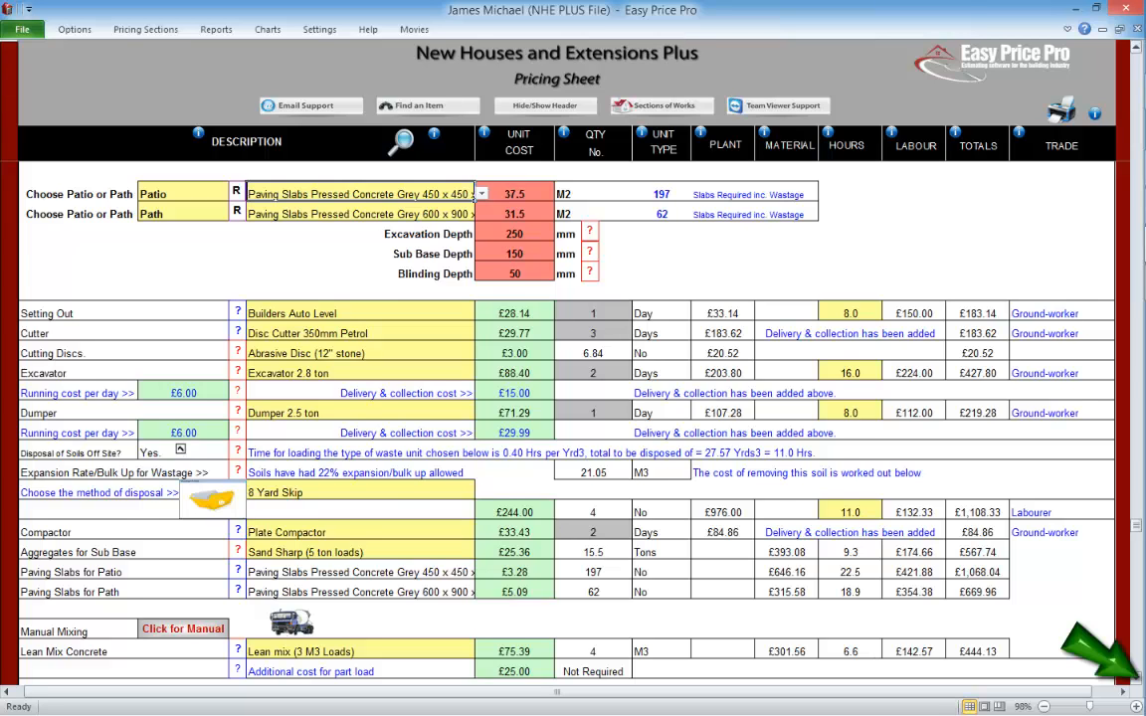
- Change the lean mix concrete item to Lean mix (6 M3 Loads)
click(1136, 680)
click(1136, 680)
click(1136, 679)
click(1136, 680)
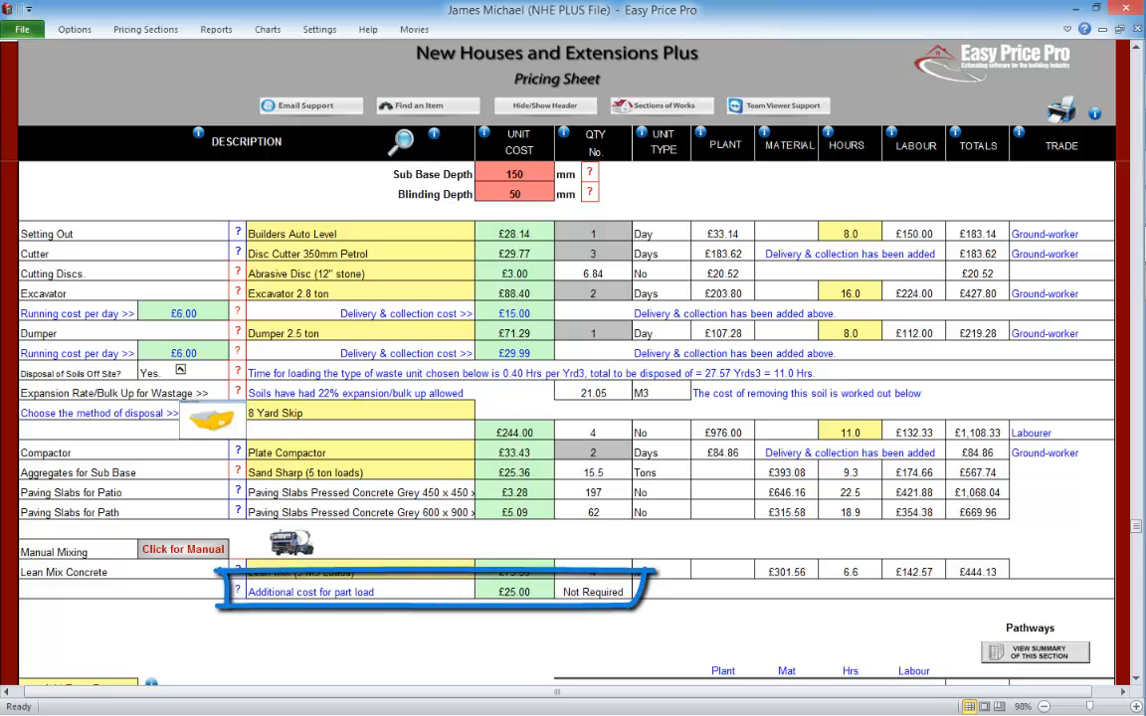
click(481, 570)
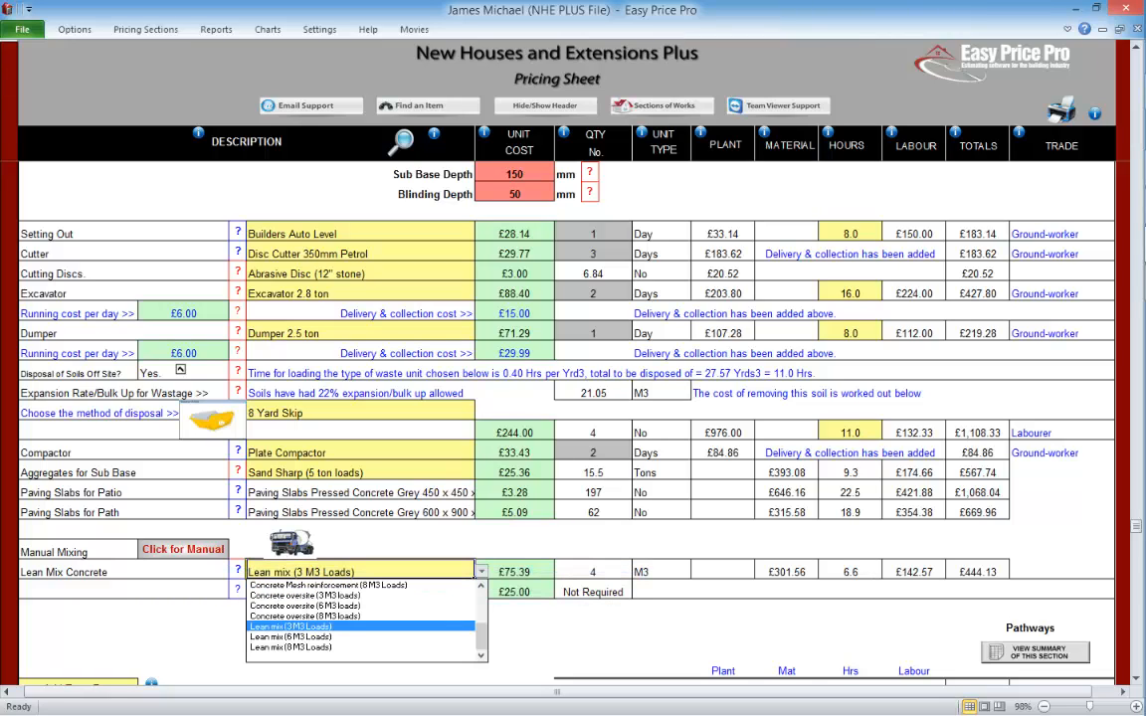
click(292, 637)
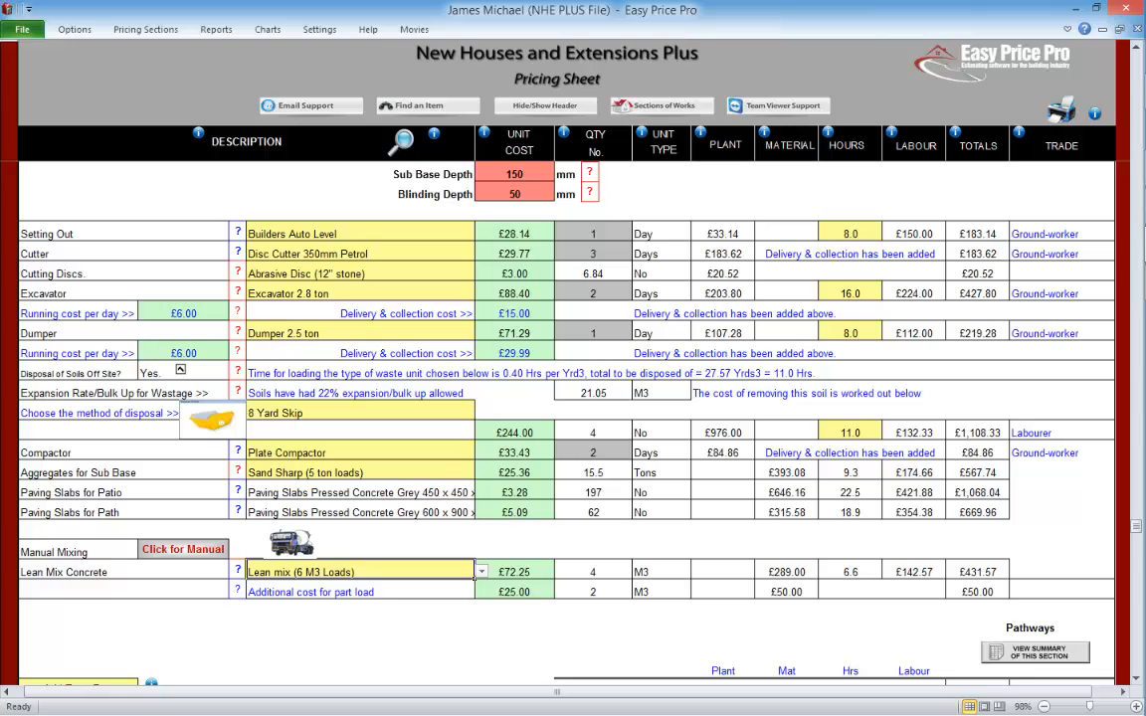
- Change the lean mix concrete item to Lean mix (3 M3 Loads)
click(481, 572)
click(290, 627)
click(515, 572)
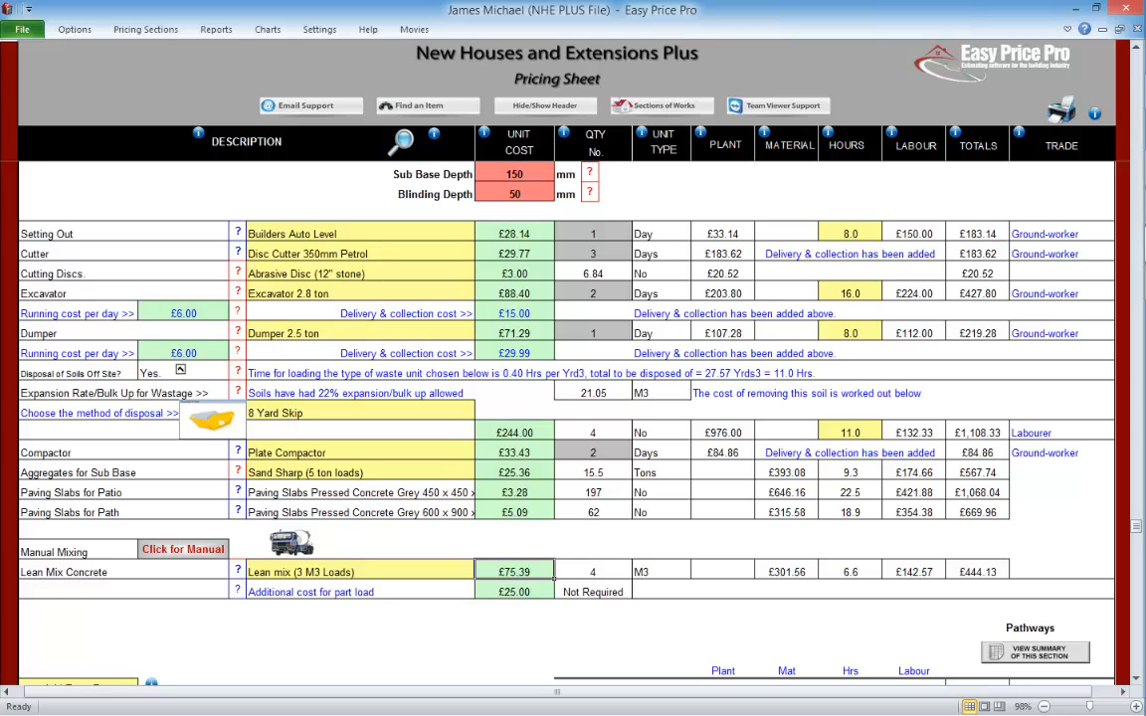
- Switch the concrete from ready mix to manual mixing and review the manual mixing and cement mixer information
click(183, 549)
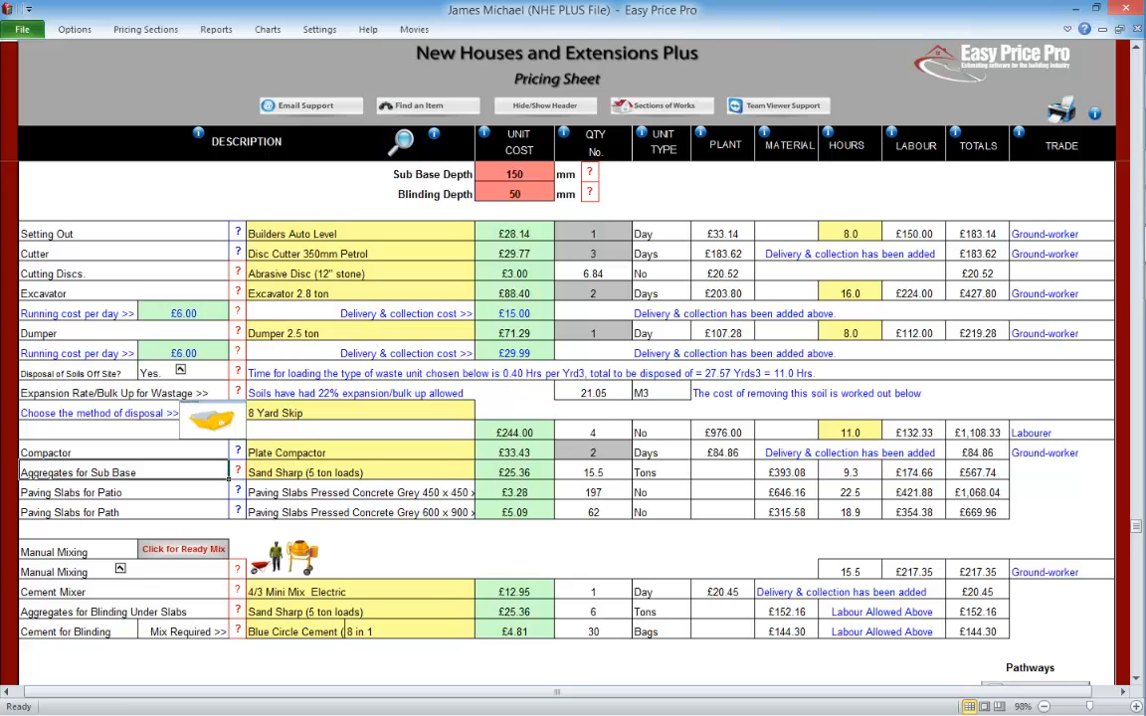
click(237, 569)
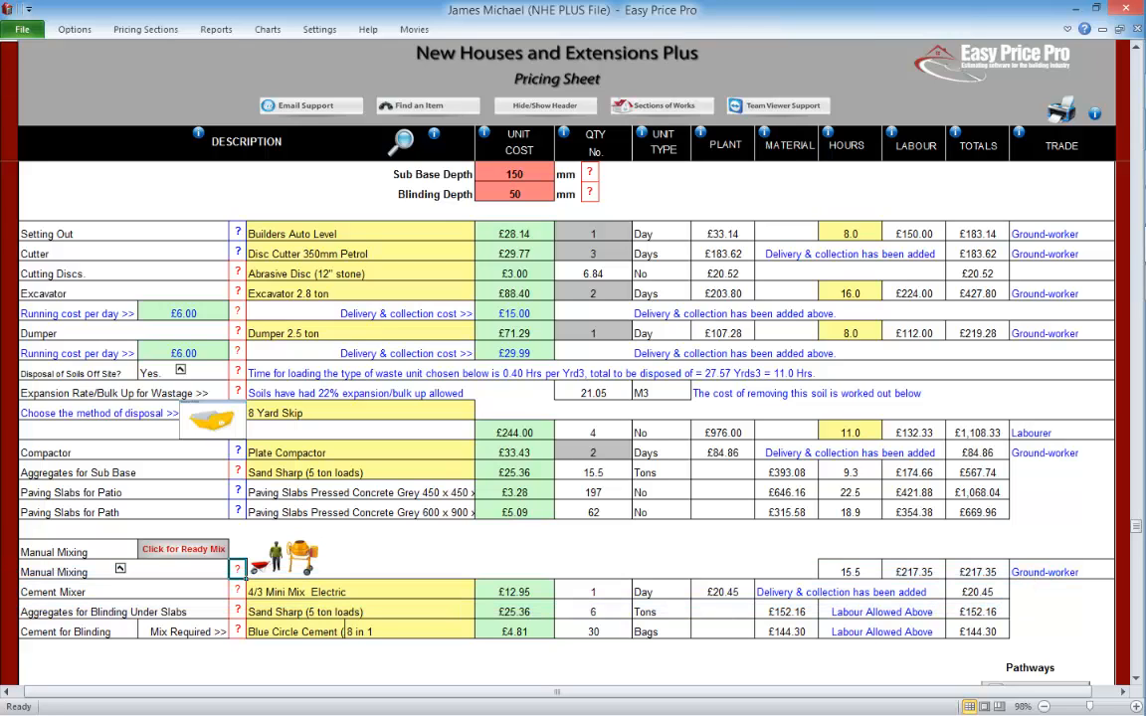
click(238, 590)
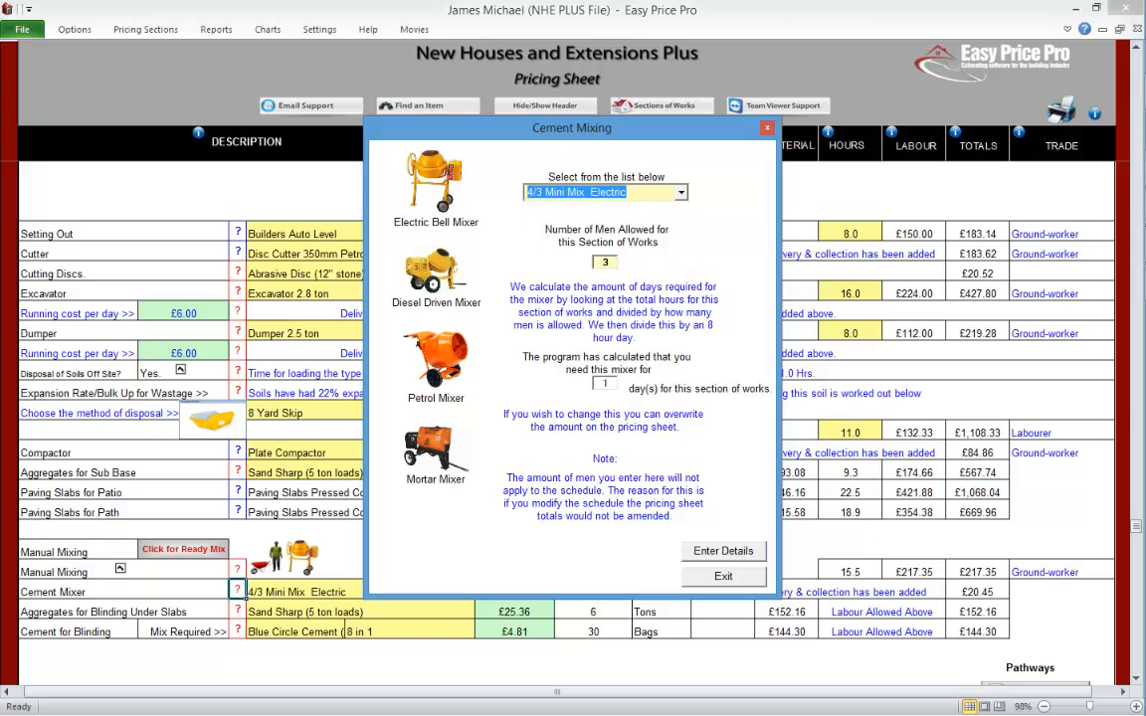
click(723, 576)
- Change the aggregates for blinding under slabs to Sand Sharp 1 ton bags
click(360, 612)
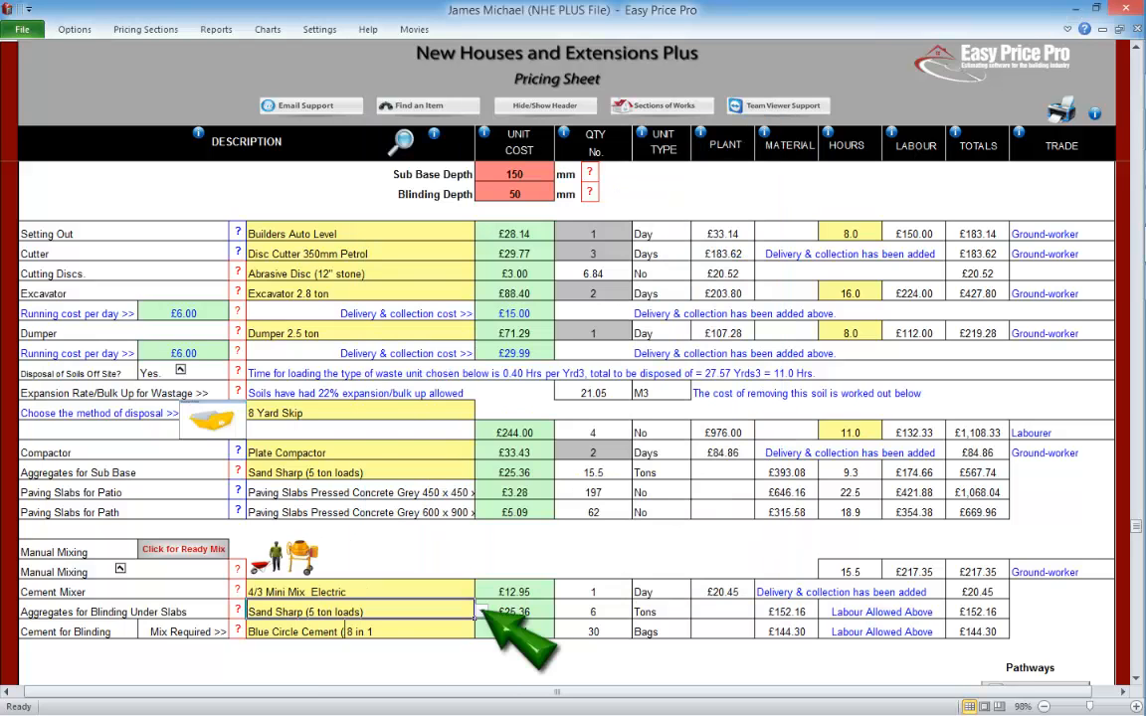
click(482, 612)
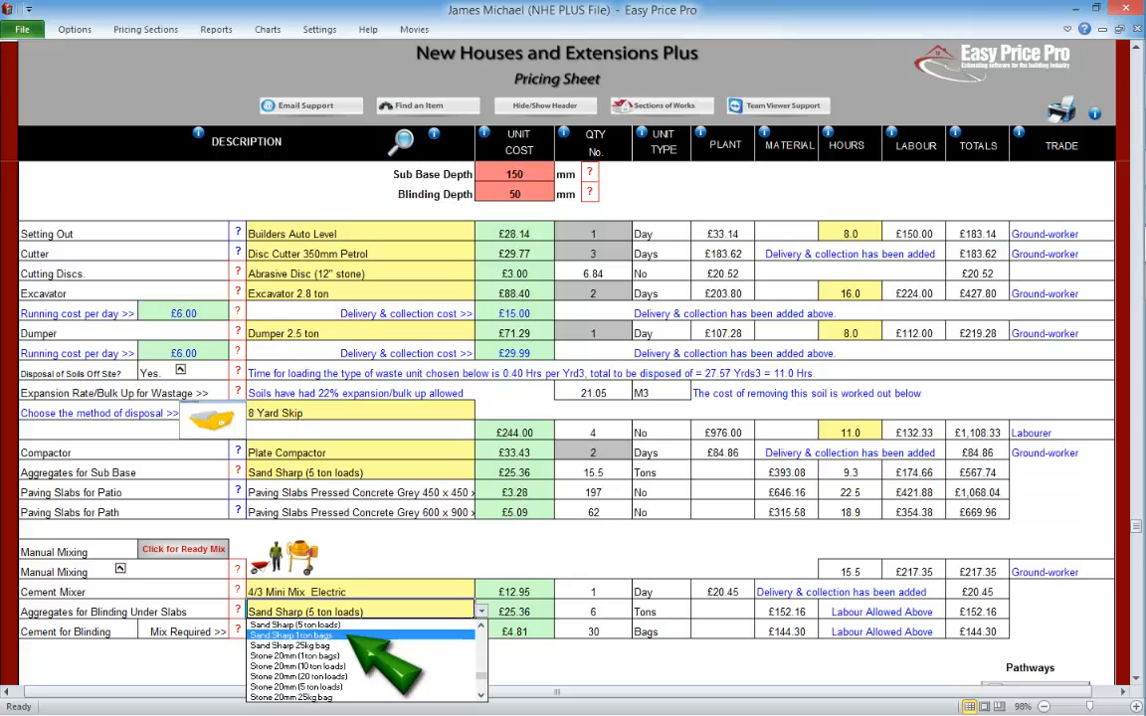
click(291, 636)
- Look through the mix ratio choices for the blinding cement, keeping 8 in 1
click(409, 632)
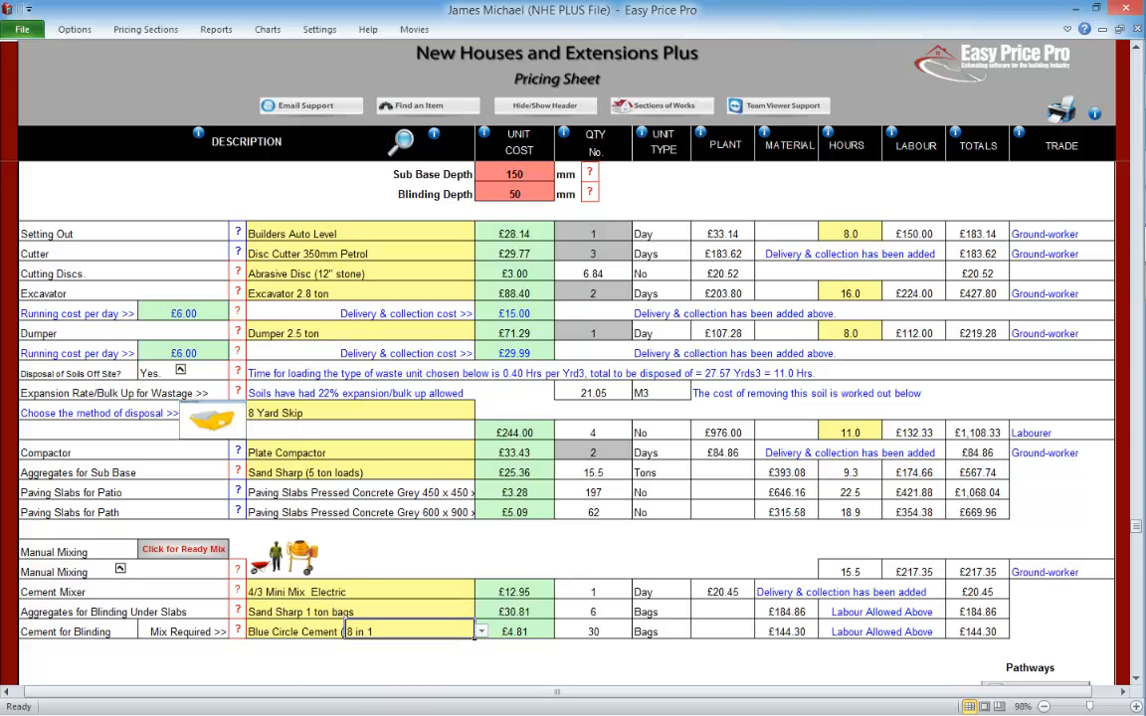
click(481, 632)
click(482, 632)
click(514, 632)
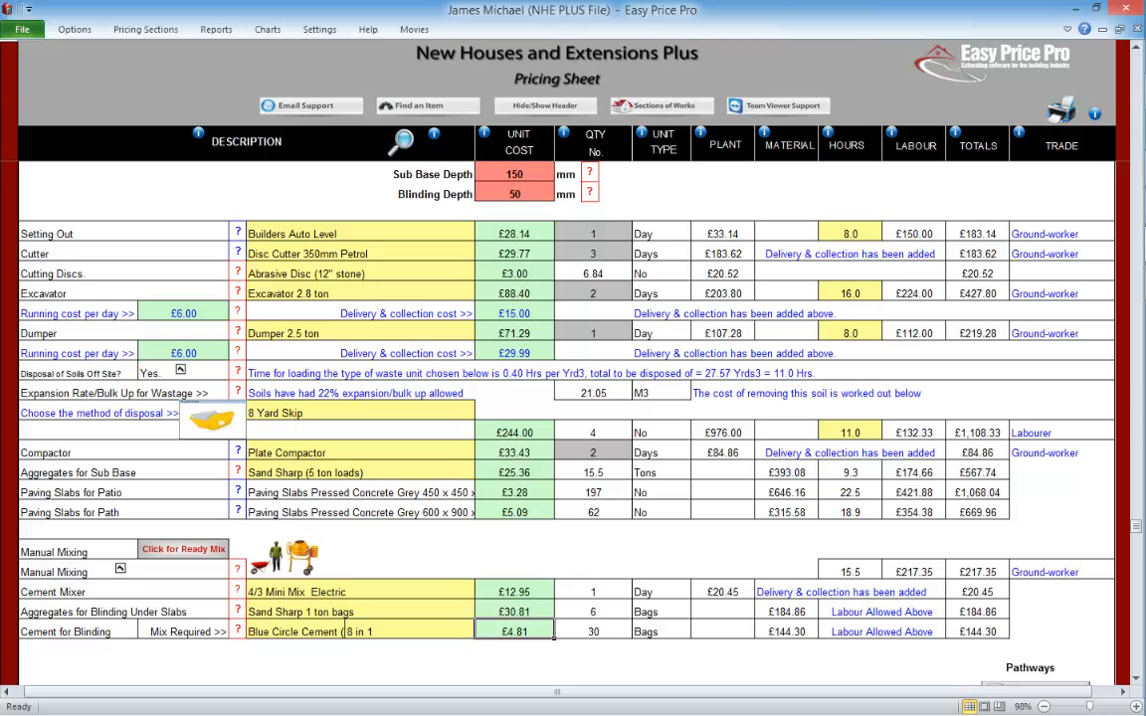
- Switch the concrete back to ready mix and go to the extra row and totals of the Pathways section
click(183, 549)
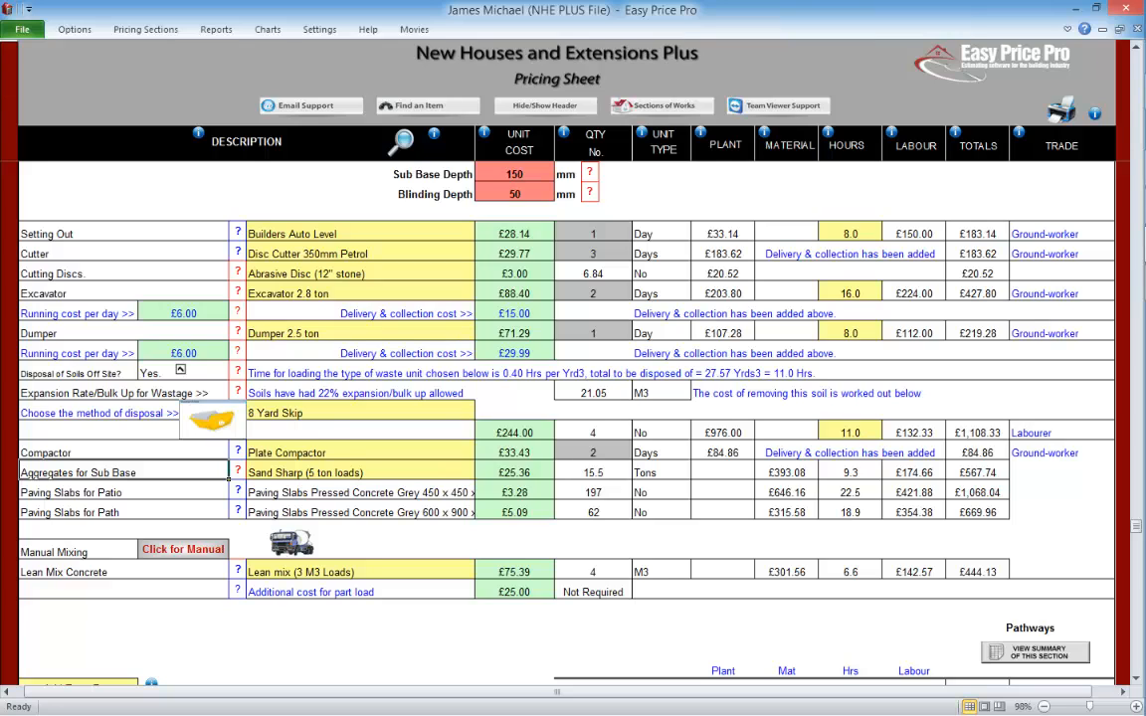
click(1136, 679)
click(1136, 679)
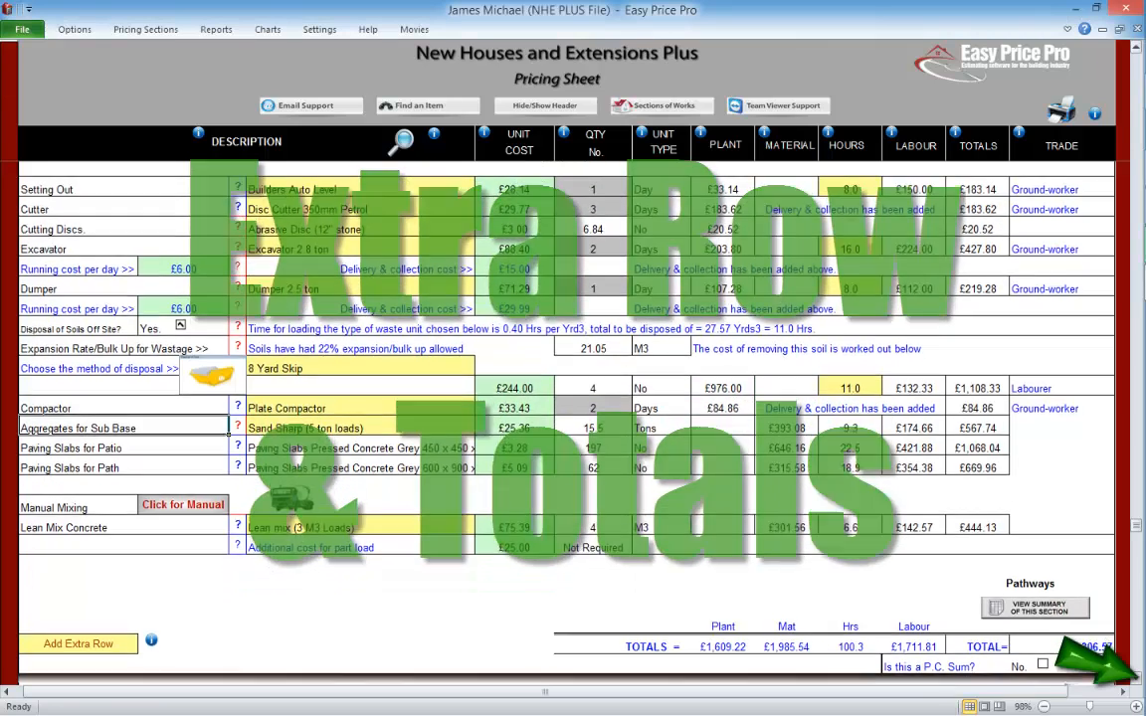
click(1137, 679)
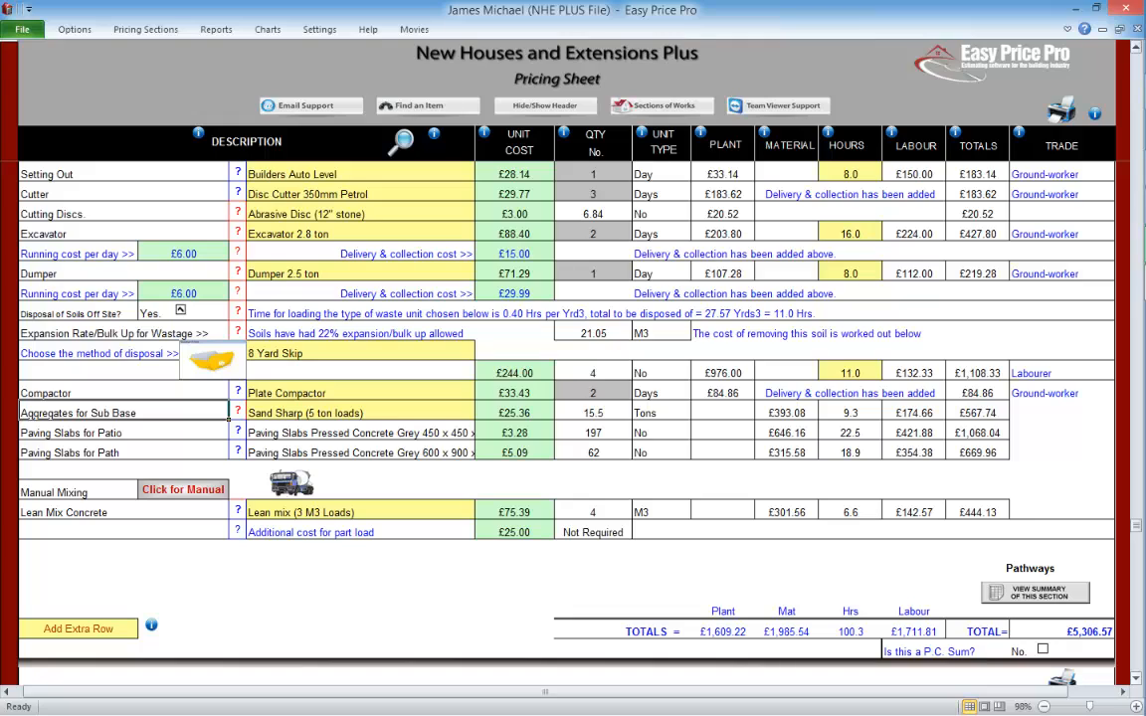